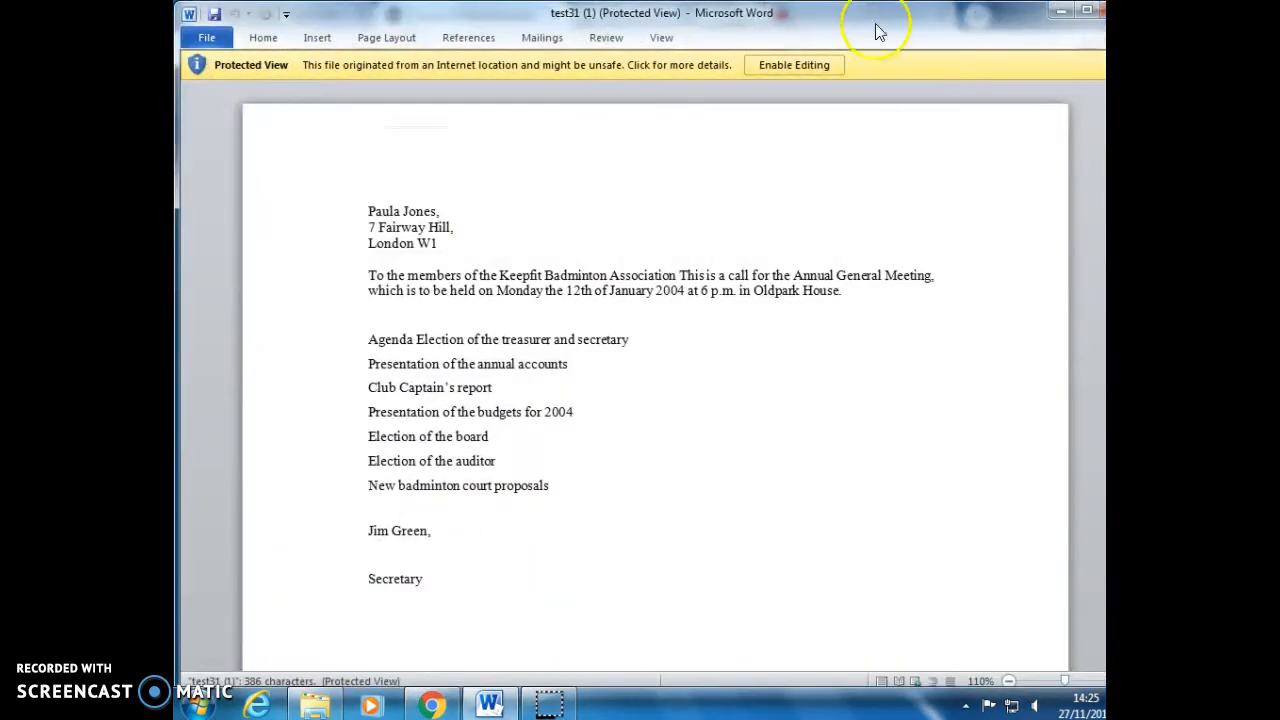
# Enable editing and save the document to the Desktop as agm, replacing the existing file of that name
pyautogui.click(803, 64)
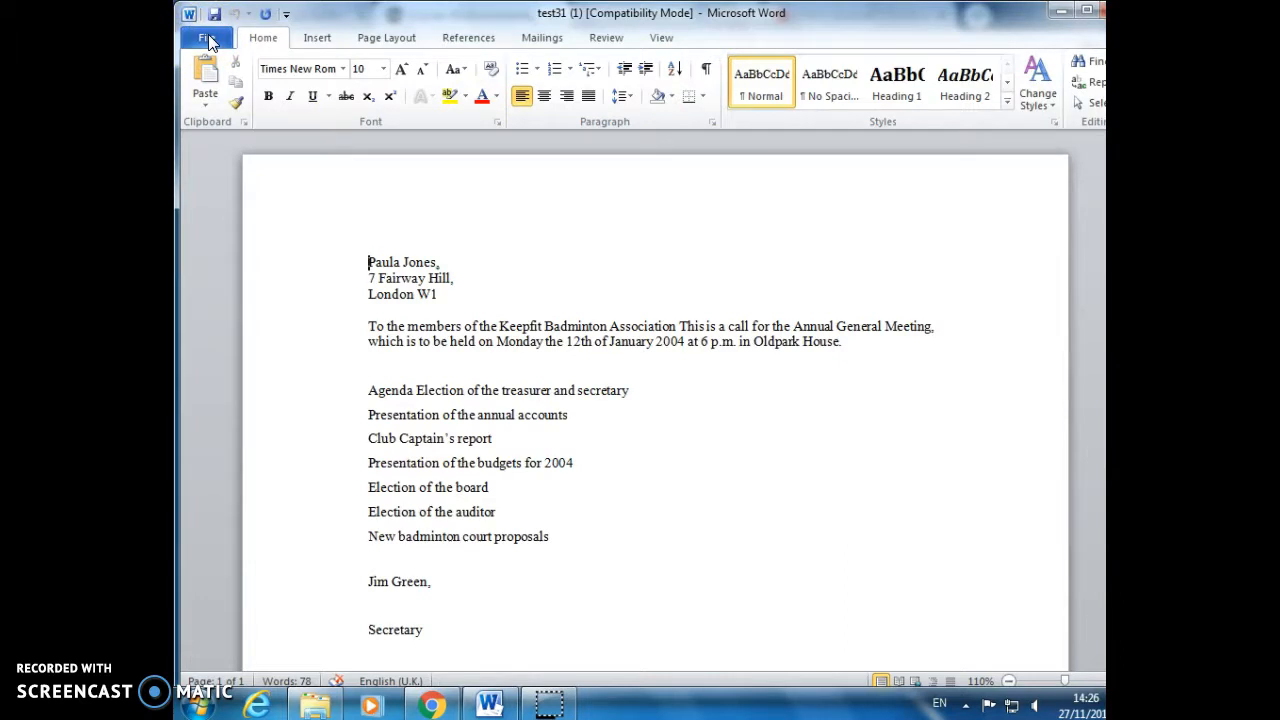
pyautogui.click(207, 38)
pyautogui.click(234, 118)
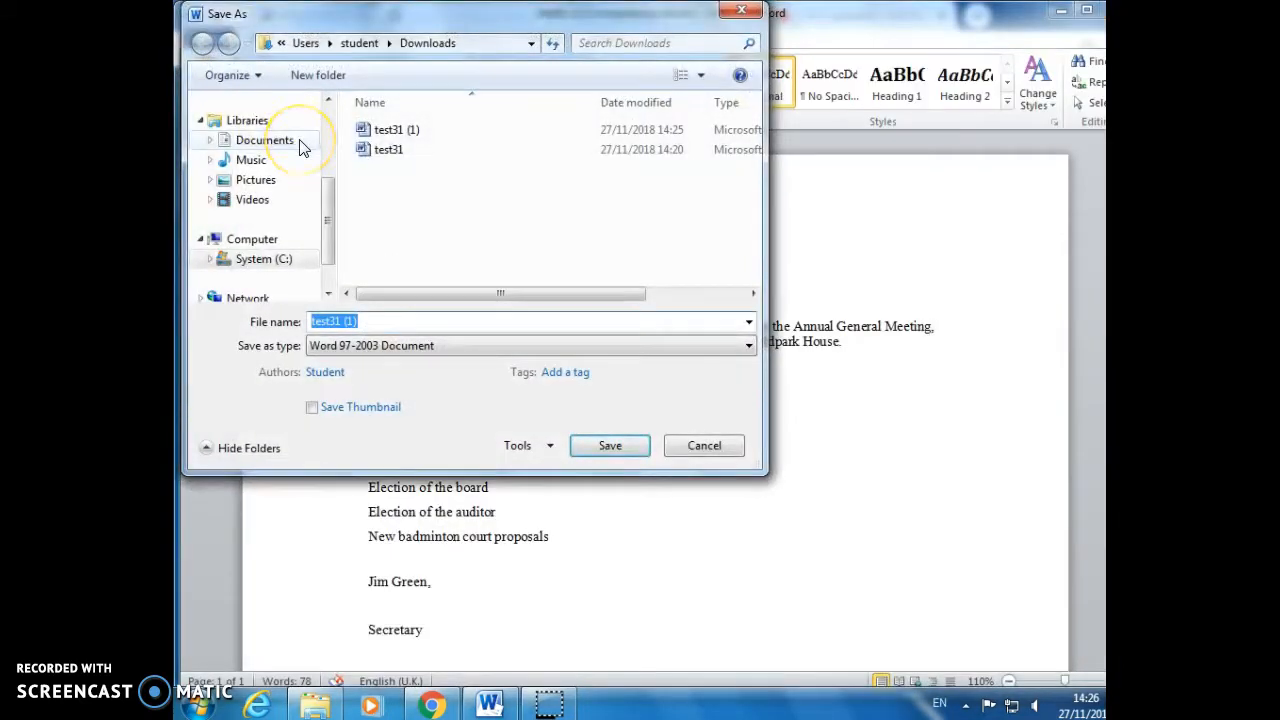
pyautogui.write('agn')
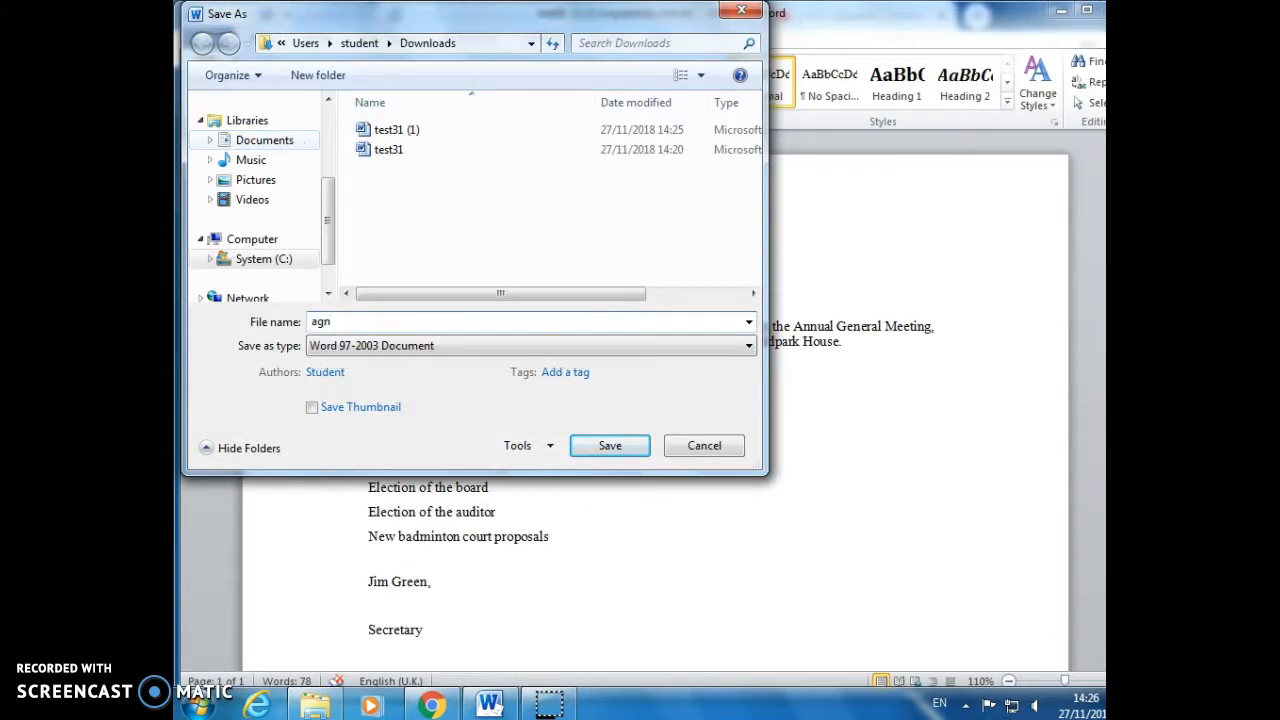
pyautogui.write('m')
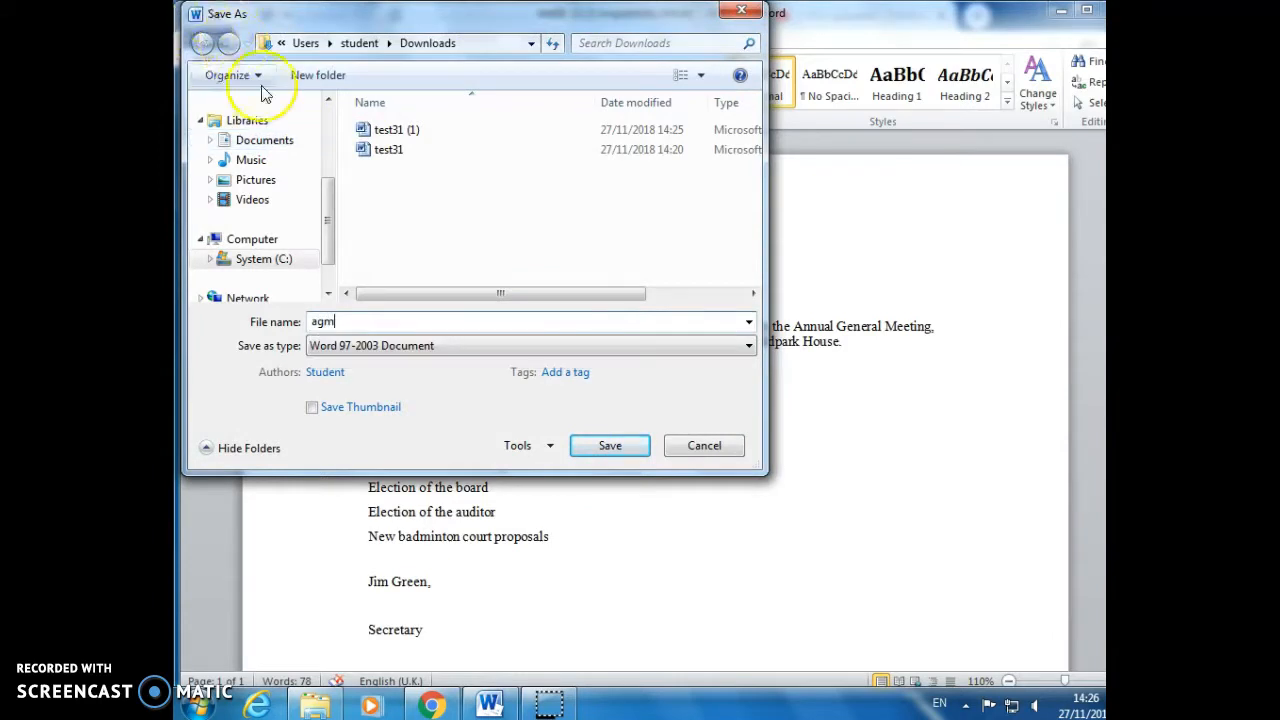
pyautogui.moveTo(329, 197); pyautogui.dragTo(329, 157)
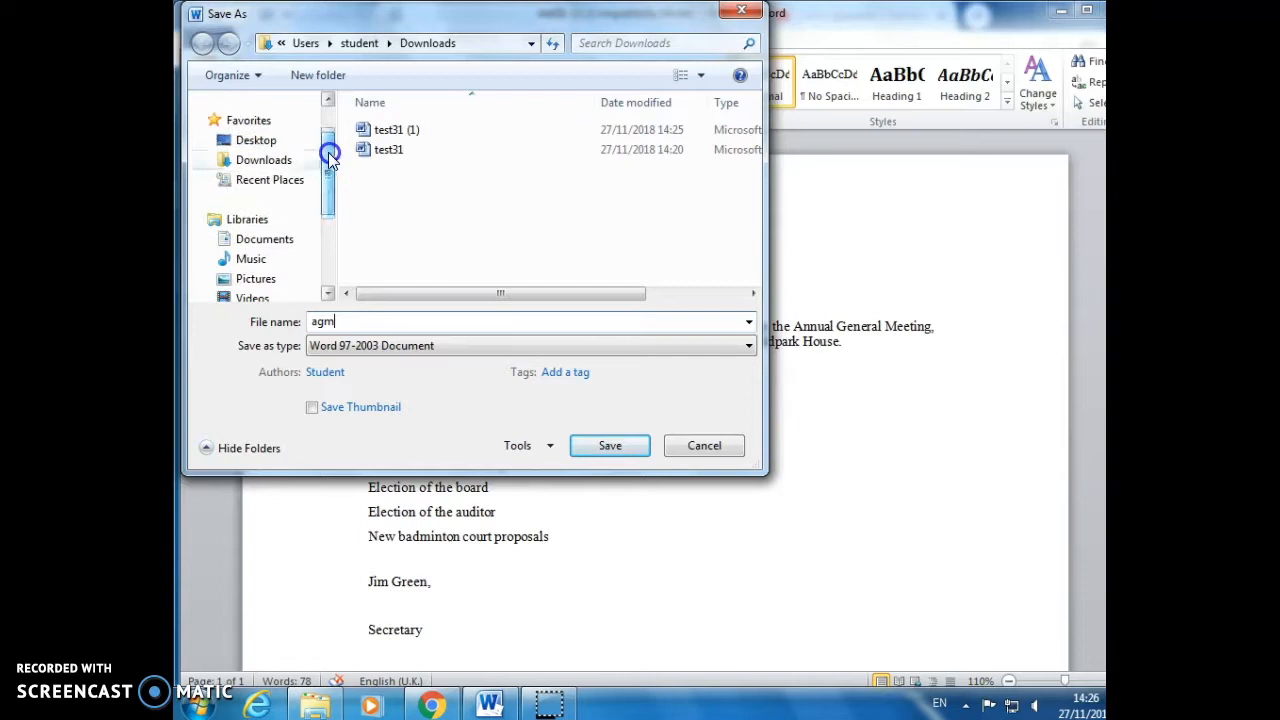
pyautogui.click(253, 140)
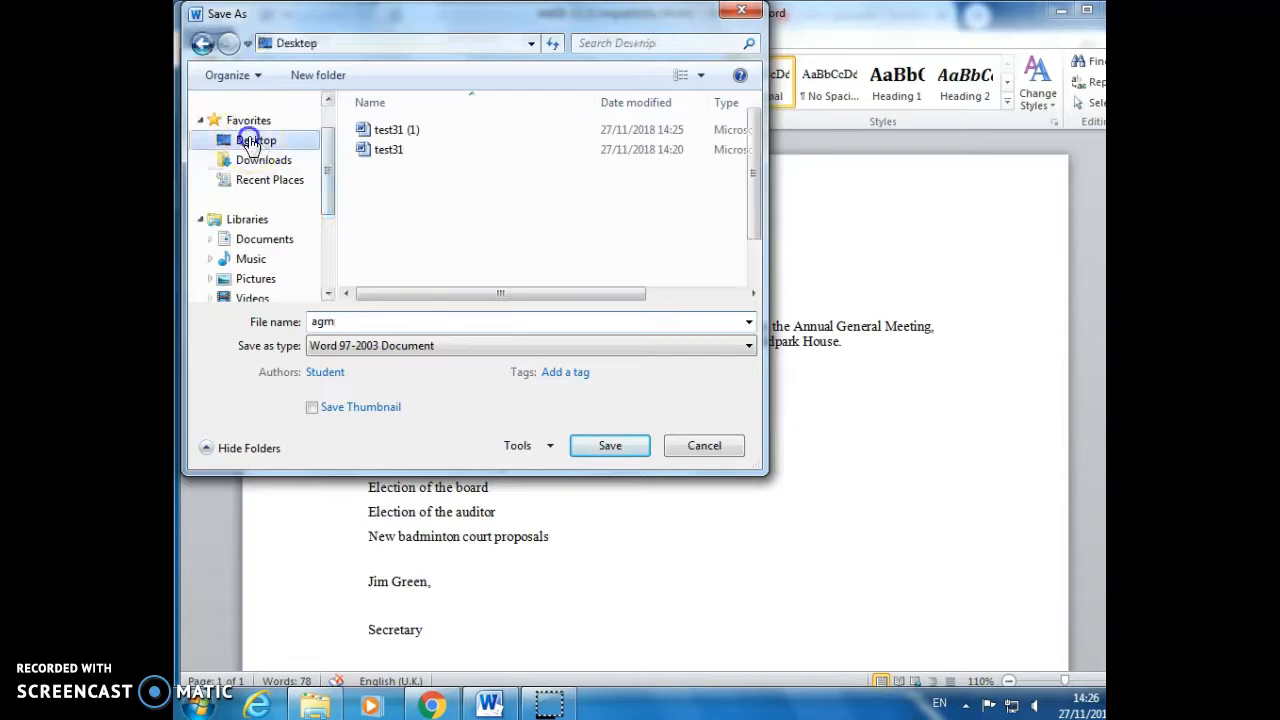
pyautogui.click(598, 448)
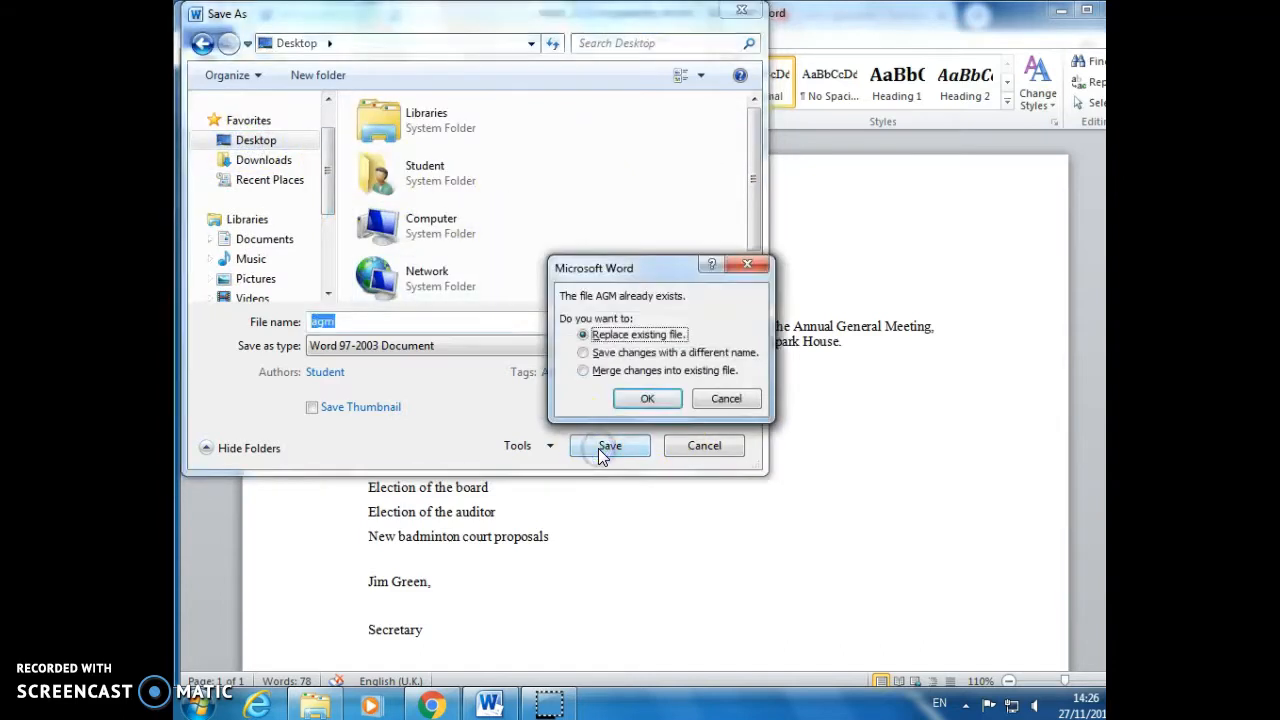
pyautogui.click(635, 397)
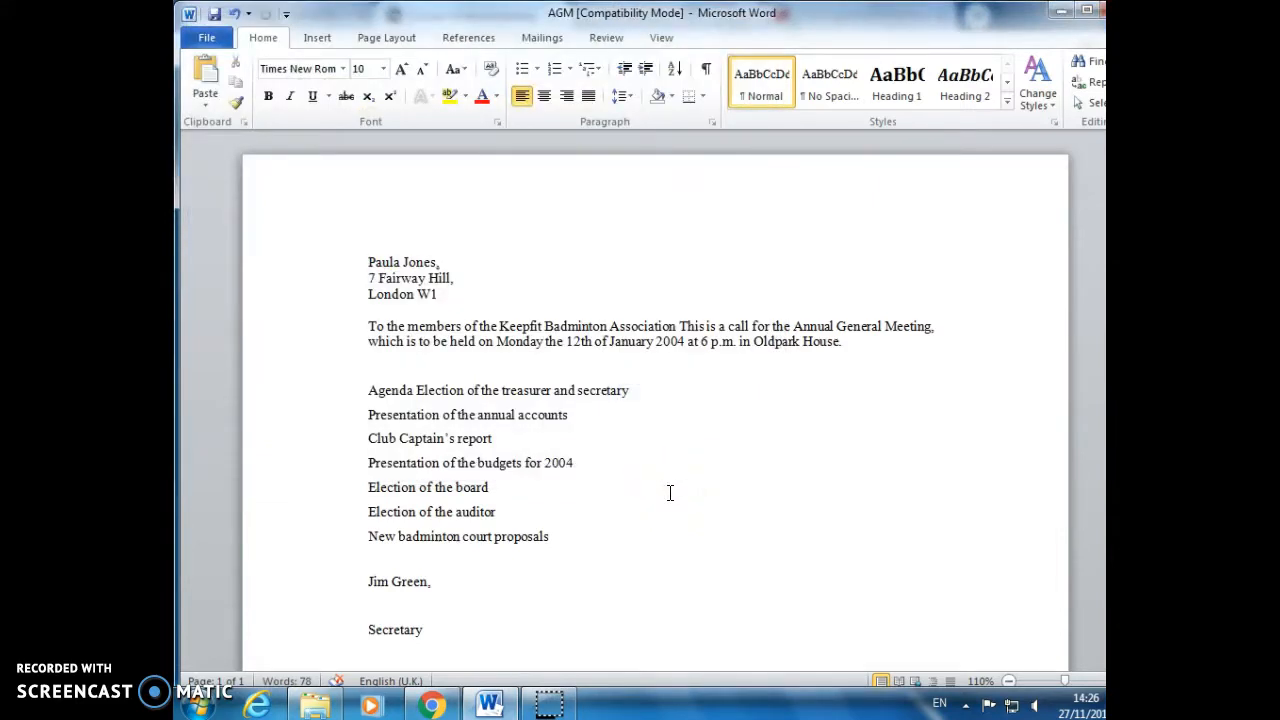
# Start new paragraphs after "Keepfit Badminton Association" in the opening line and after the word "Agenda"
pyautogui.click(681, 326)
pyautogui.press('Return')
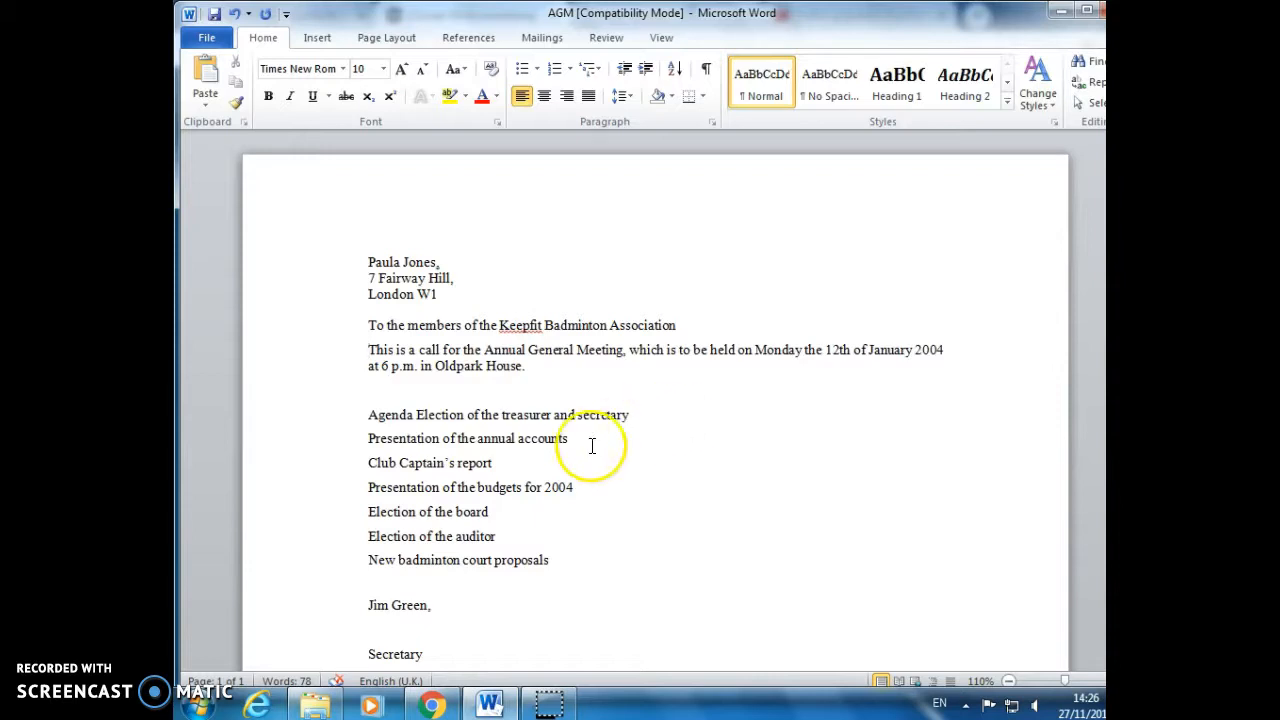
pyautogui.click(412, 414)
pyautogui.click(413, 414)
pyautogui.press('Return')
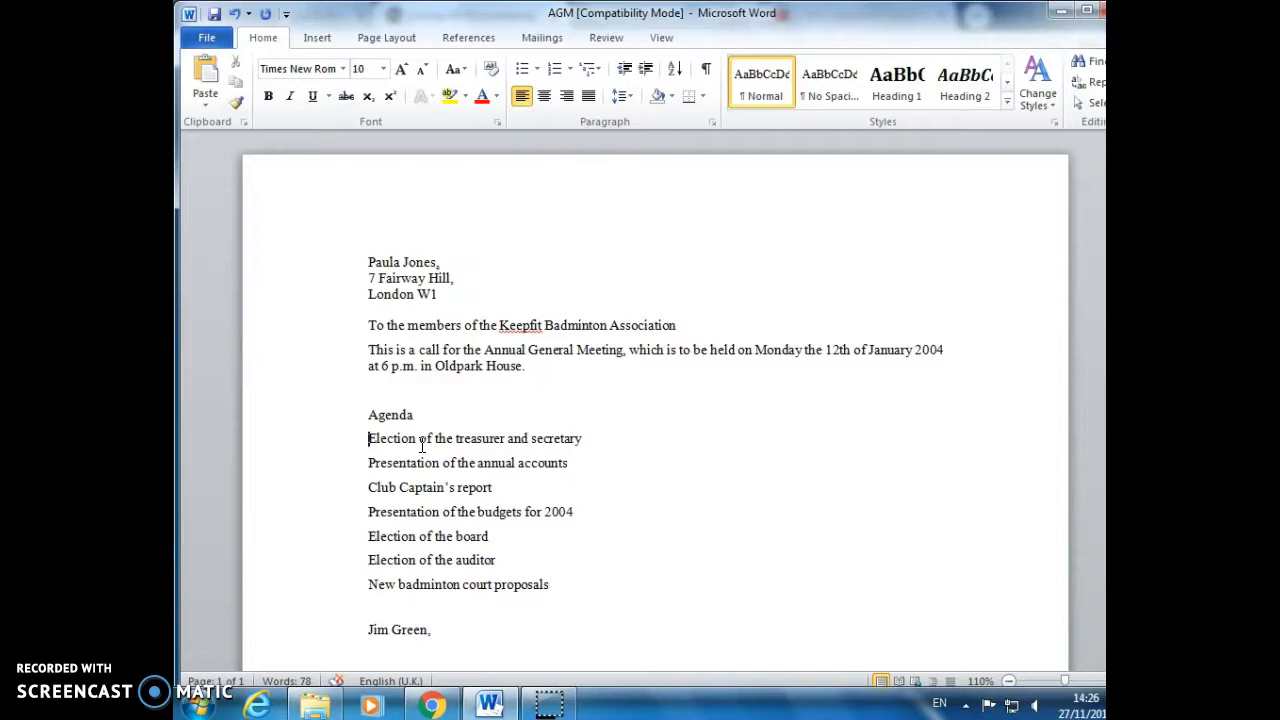
# Centre the line "To the members of the Keepfit Badminton Association" and save the document
pyautogui.moveTo(369, 325); pyautogui.dragTo(639, 325)
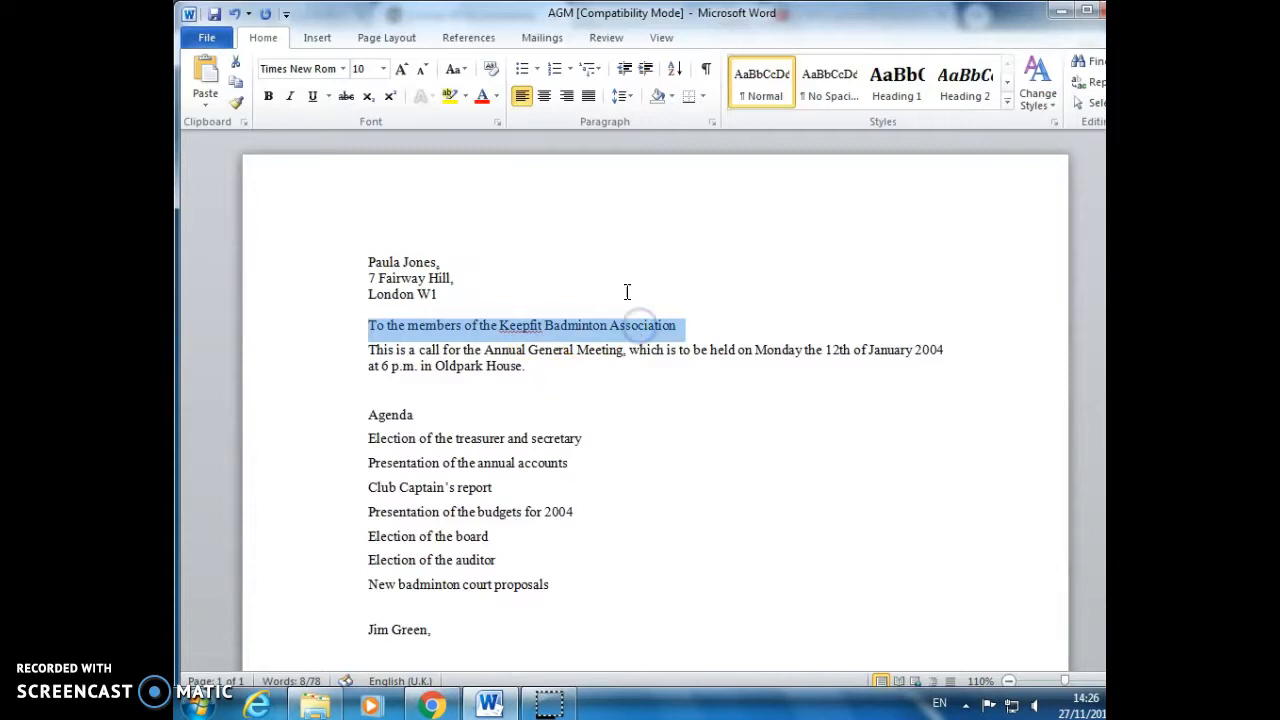
pyautogui.click(544, 96)
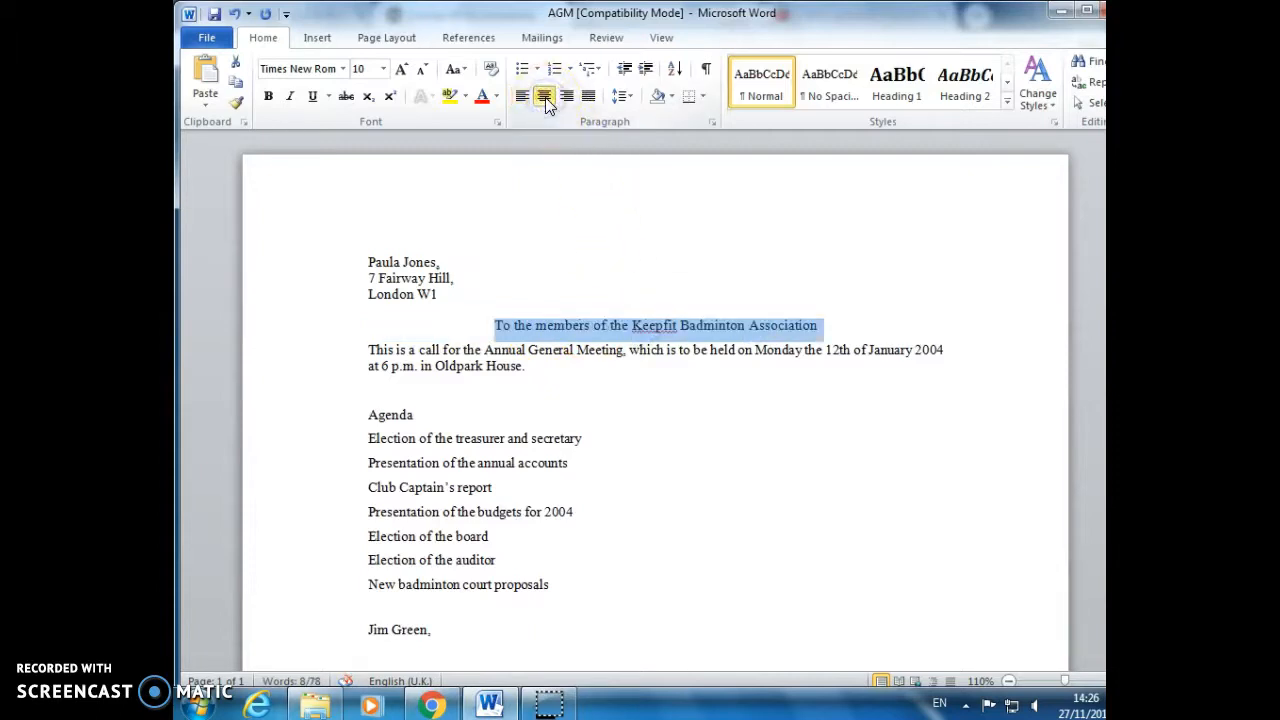
pyautogui.click(215, 17)
# Colour the centred "To the members" line Blue, Accent 1 and make it bold
pyautogui.click(495, 101)
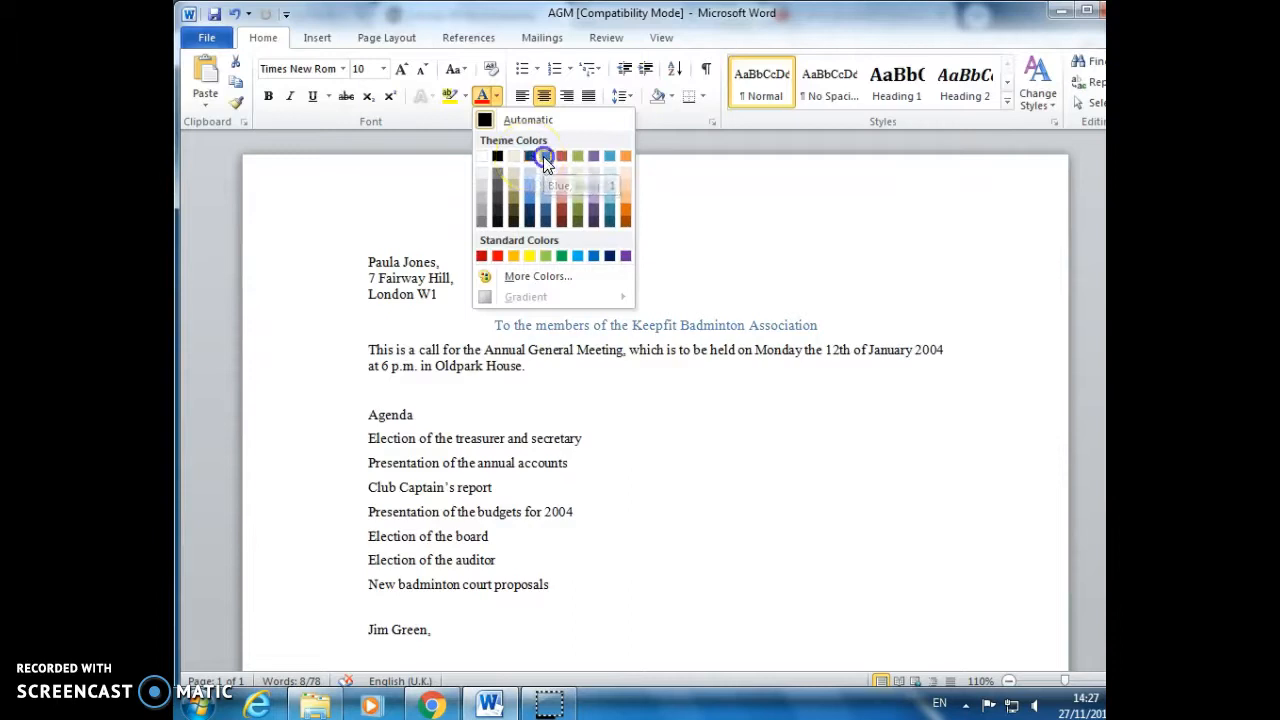
pyautogui.click(544, 156)
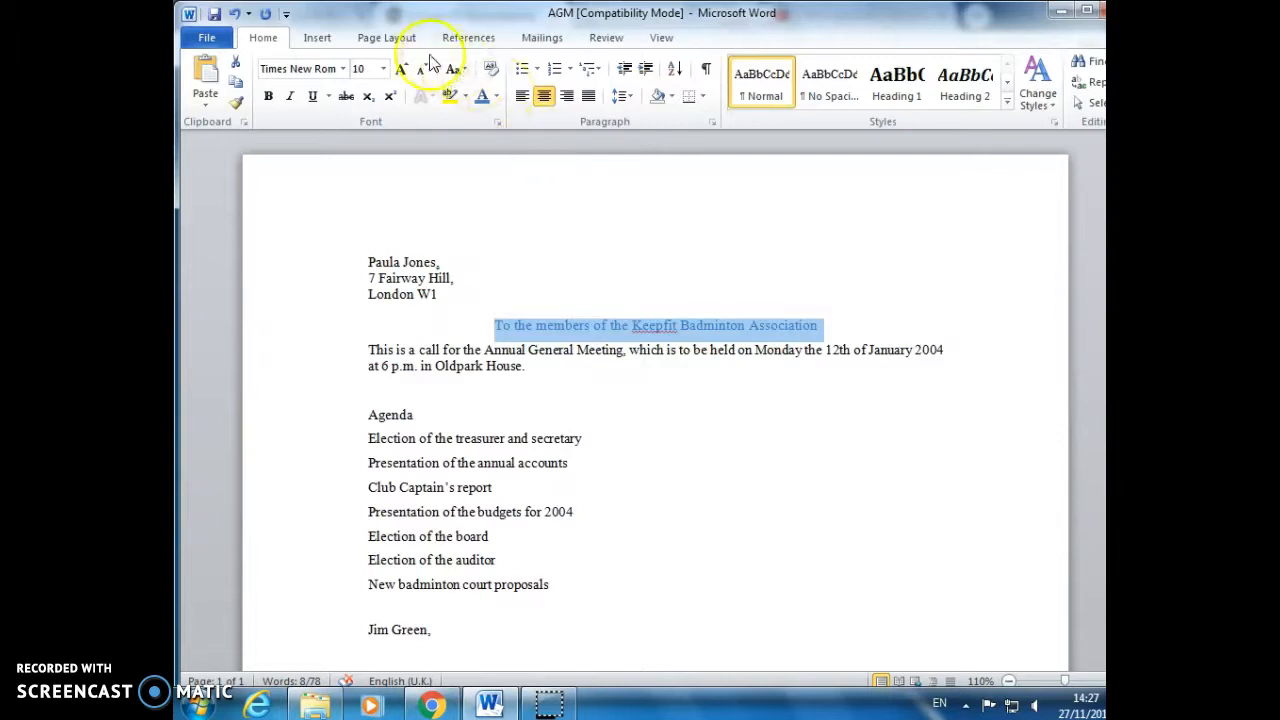
pyautogui.click(270, 96)
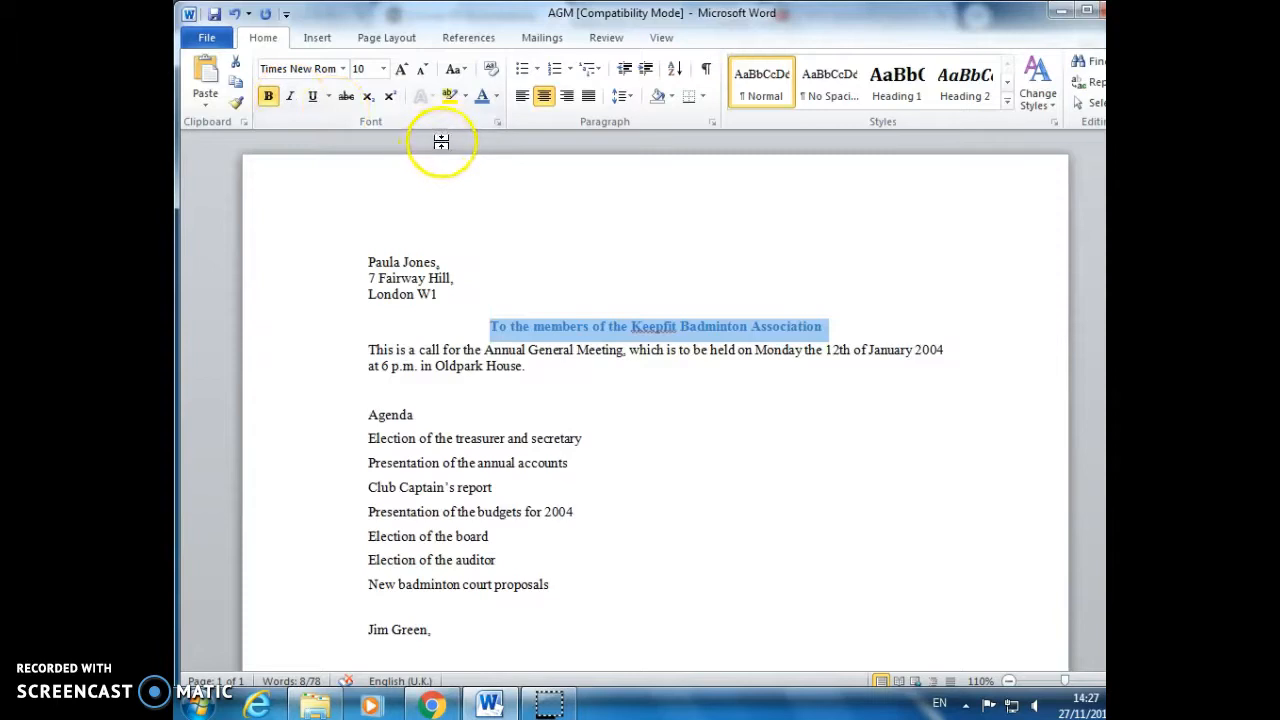
pyautogui.click(515, 215)
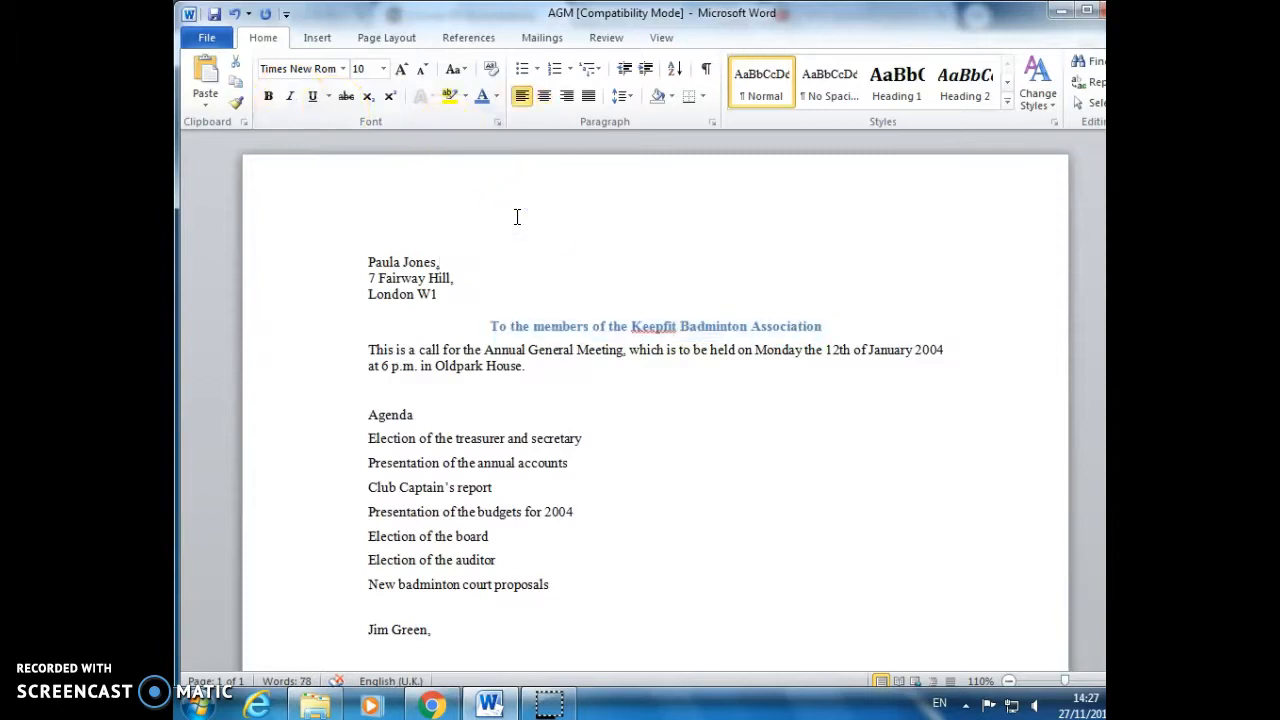
# Set the font size of the entire document to 12 and save it
pyautogui.hotkey('ctrl', 'a')
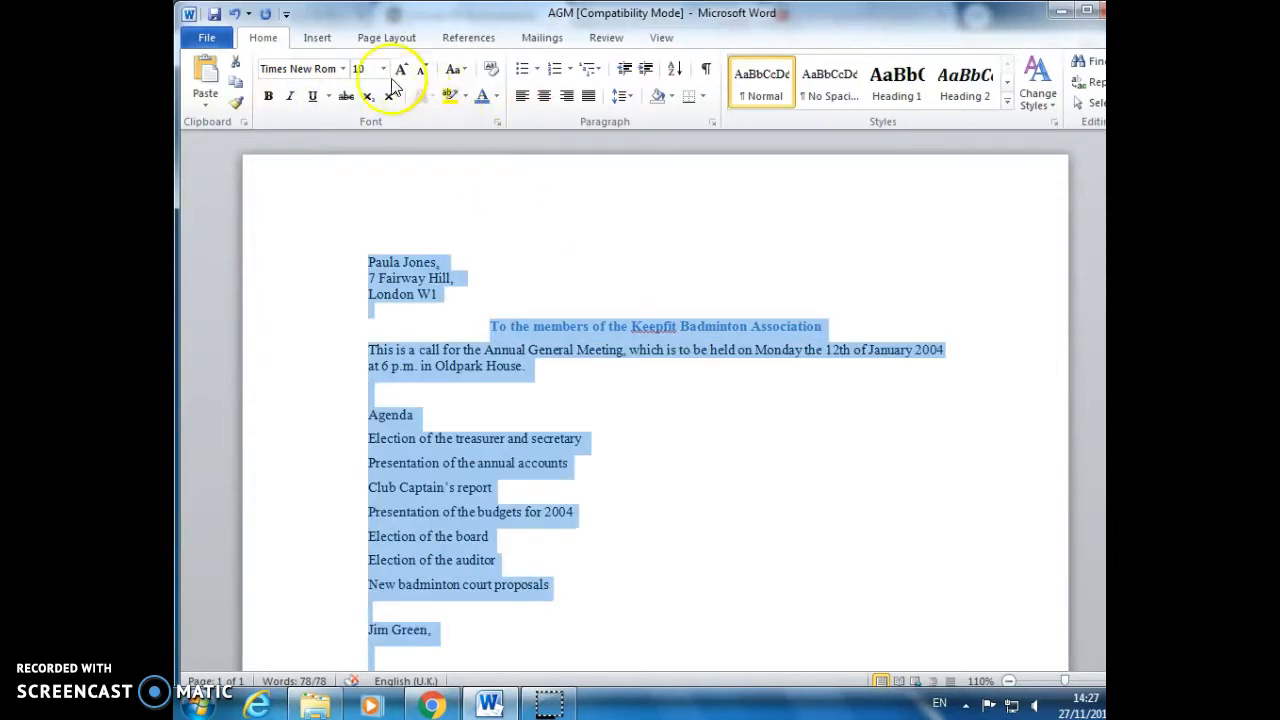
pyautogui.click(384, 69)
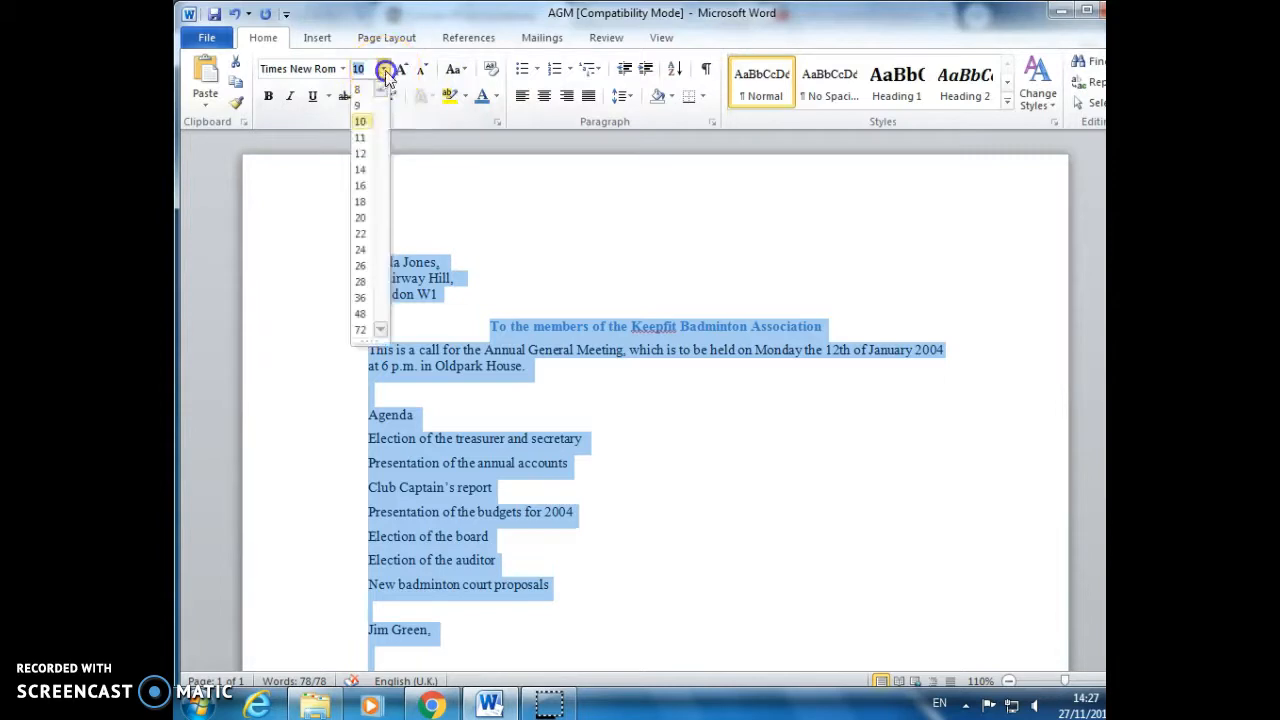
pyautogui.click(361, 153)
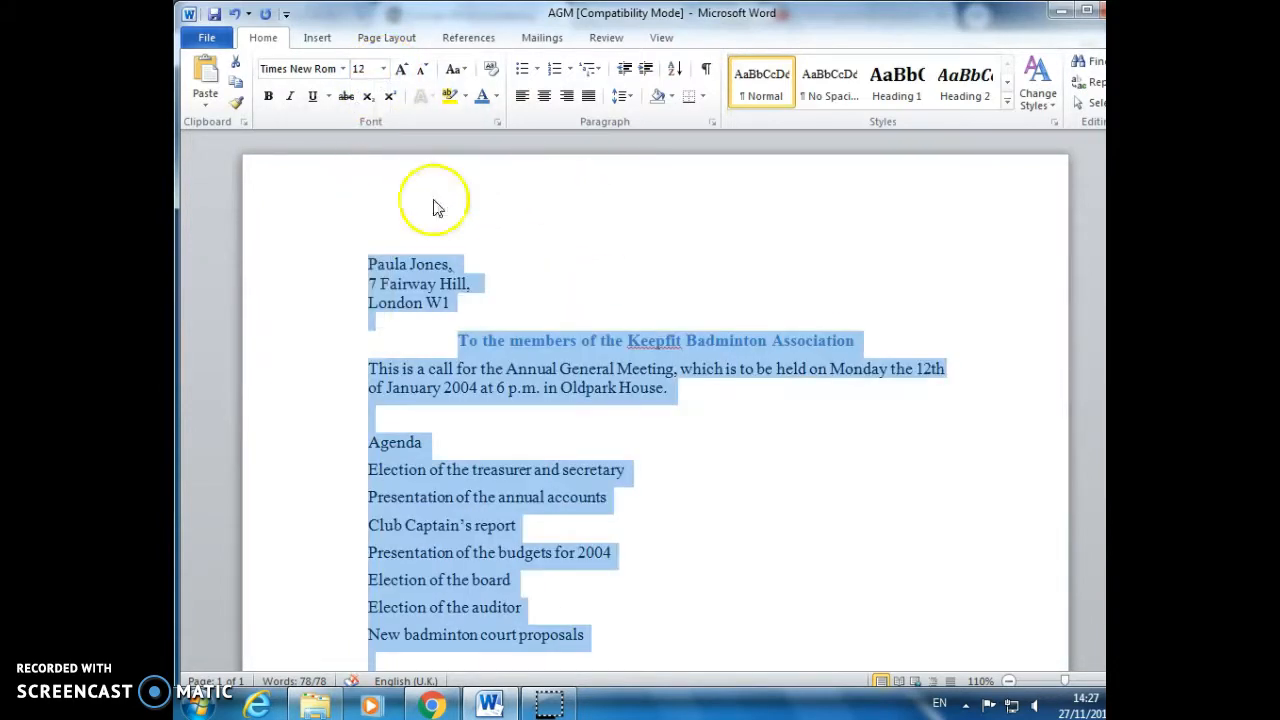
pyautogui.click(668, 265)
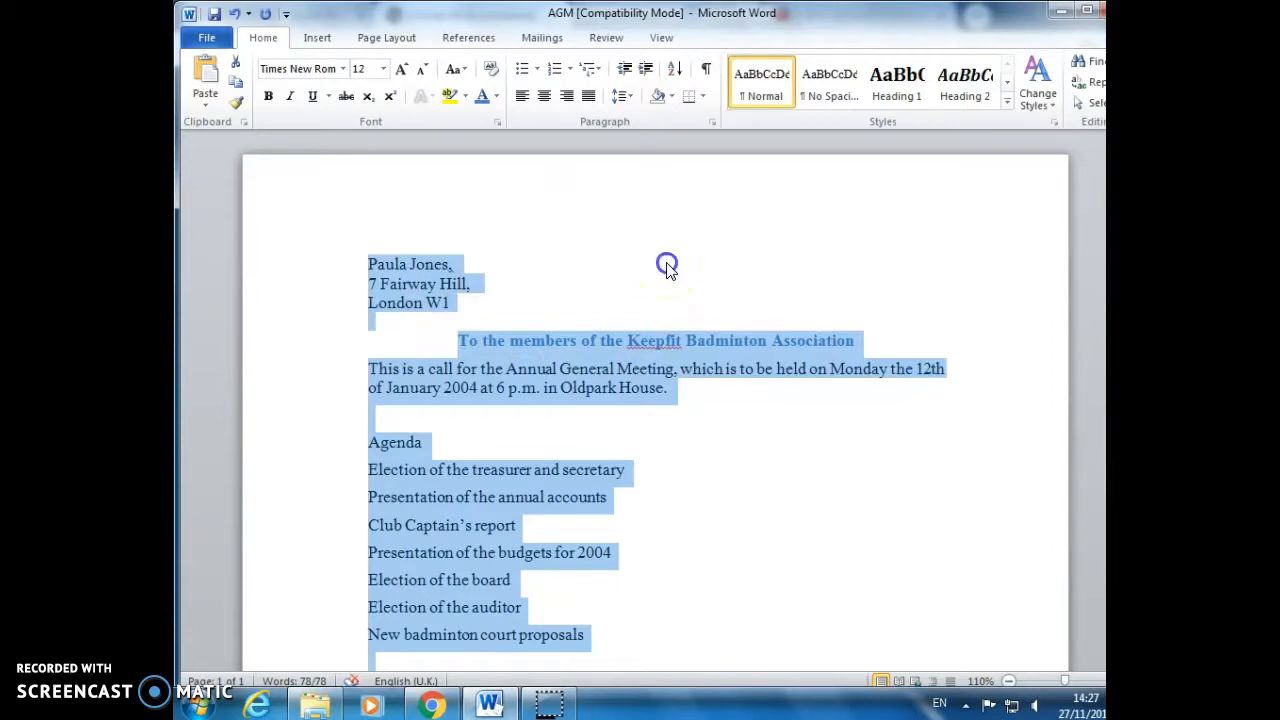
pyautogui.click(216, 14)
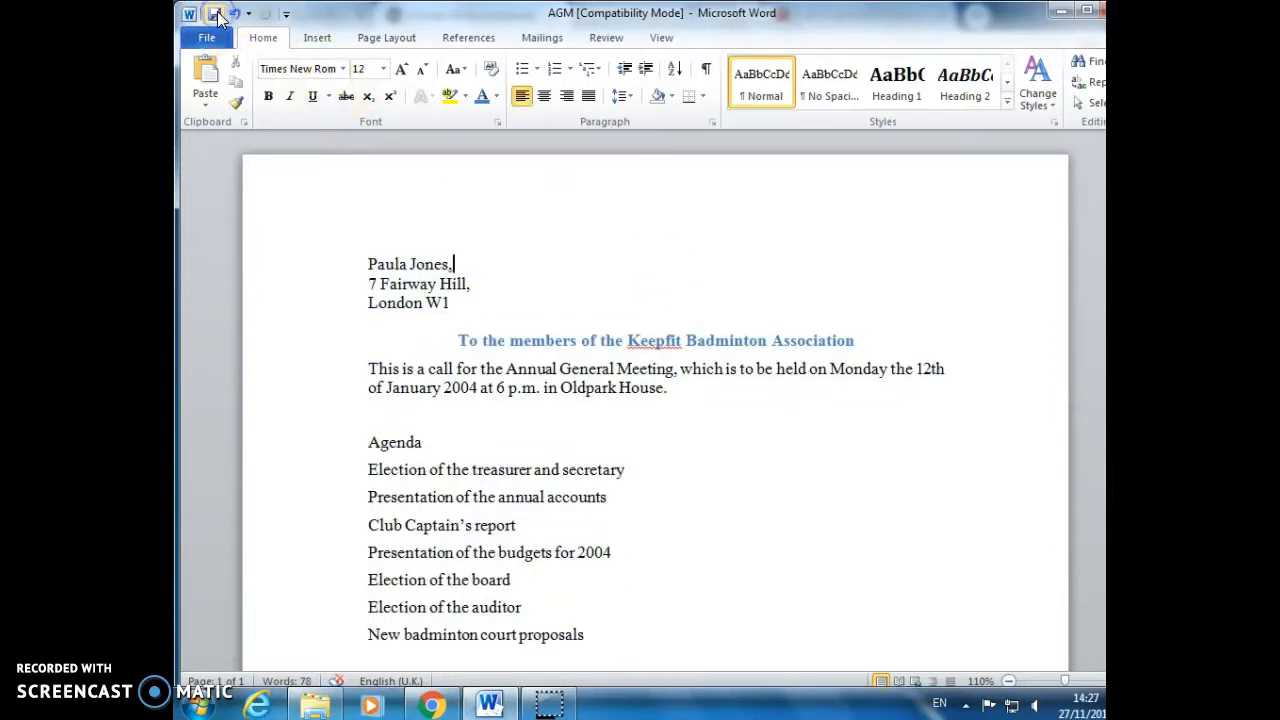
# Turn the items below Agenda, from the treasurer election to the court proposals, into a bulleted list with 2.0 line spacing
pyautogui.click(470, 160)
pyautogui.click(934, 249)
pyautogui.scroll(-2, 934, 249)
pyautogui.moveTo(366, 376); pyautogui.dragTo(640, 534)
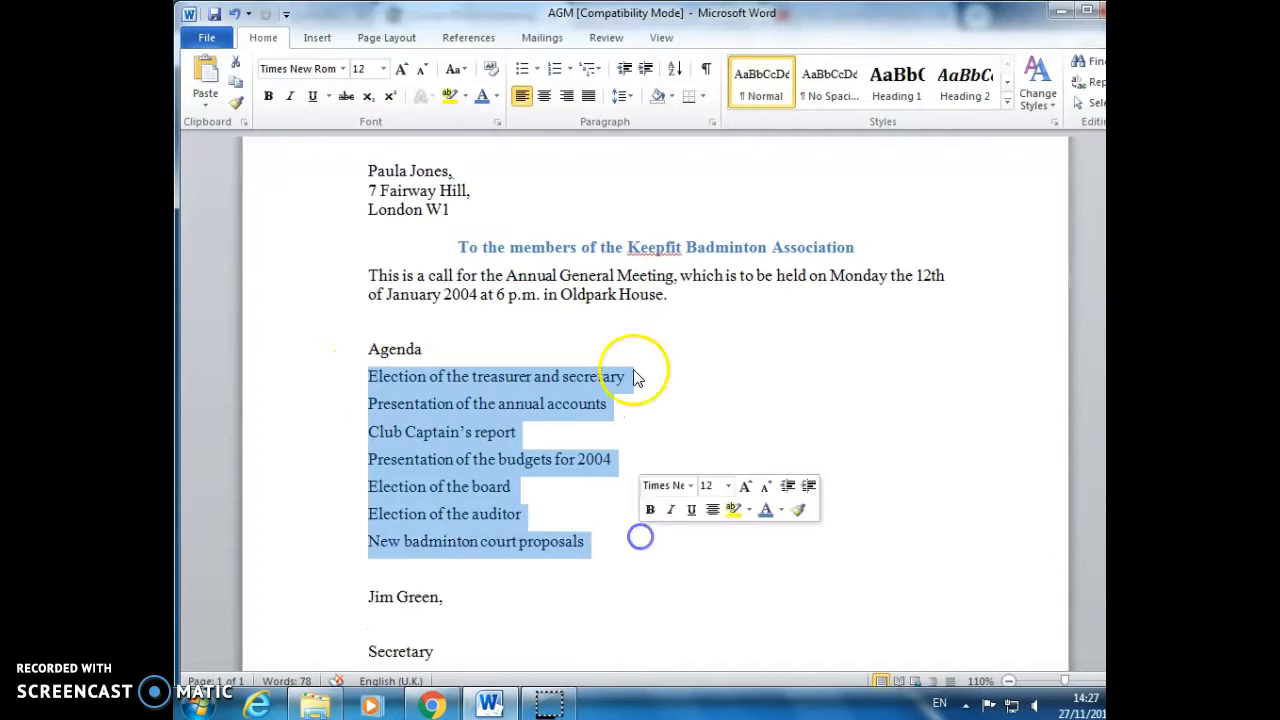
pyautogui.click(524, 70)
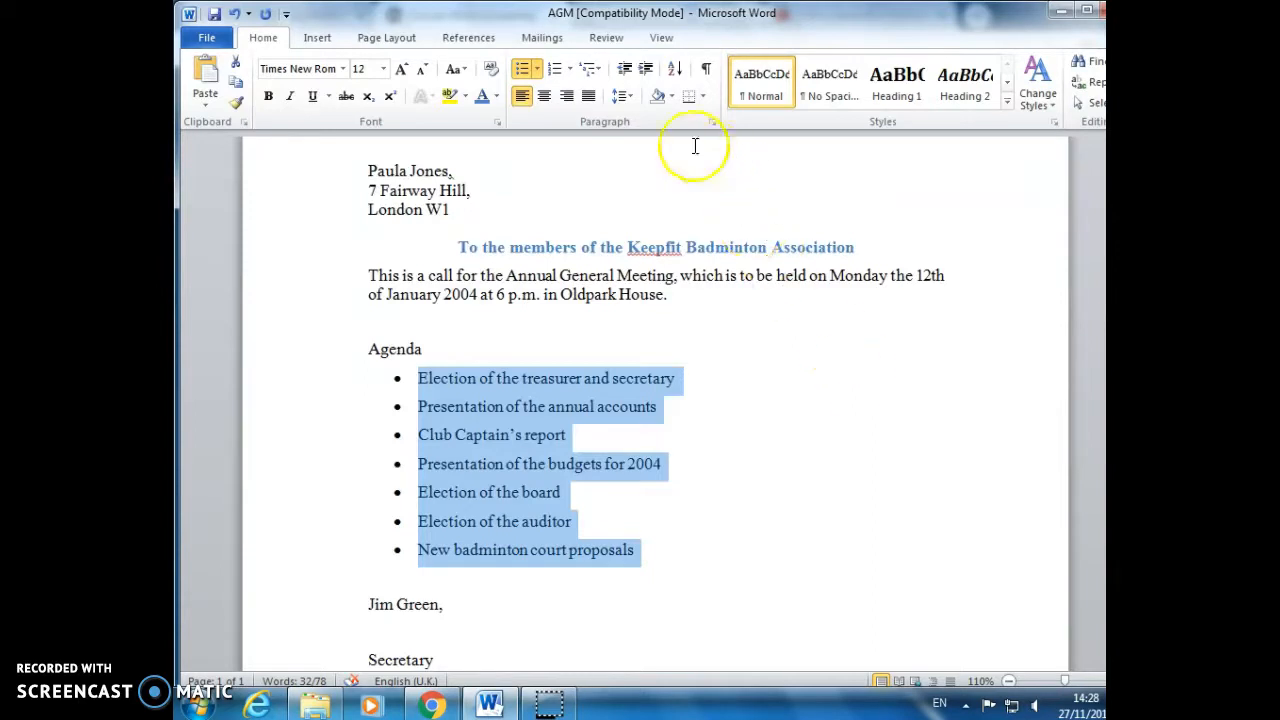
pyautogui.click(624, 96)
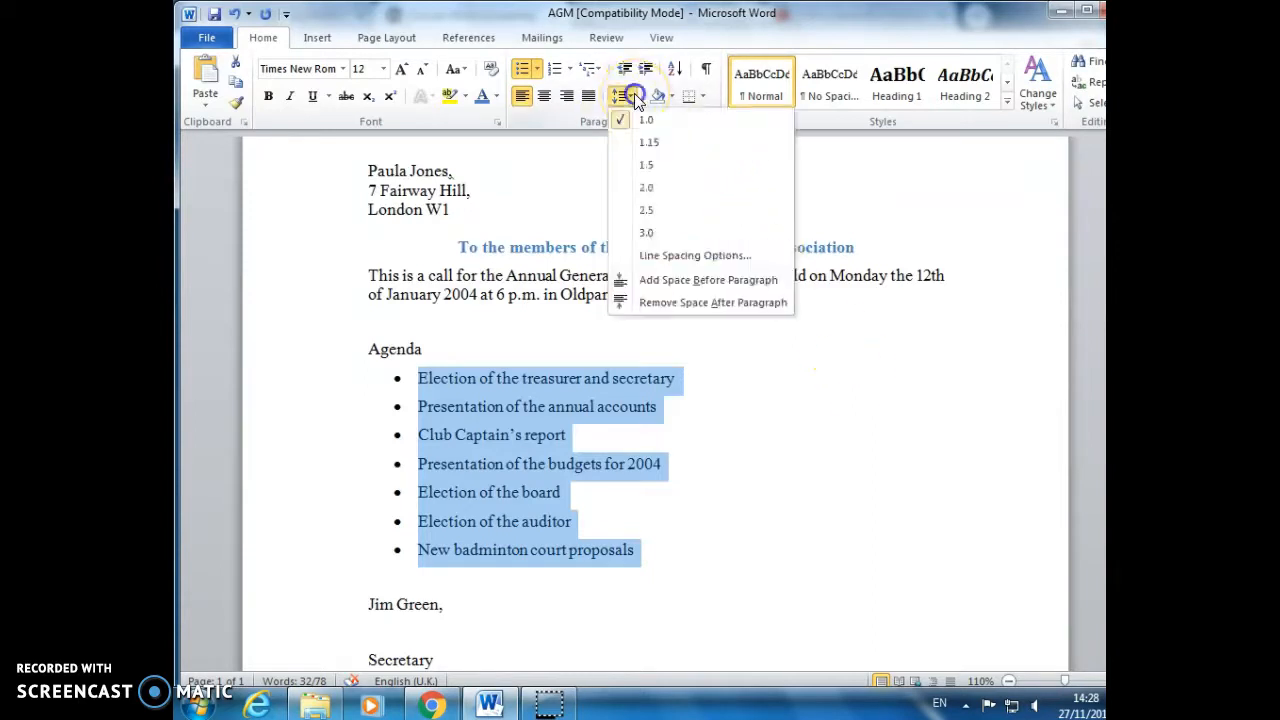
pyautogui.click(650, 189)
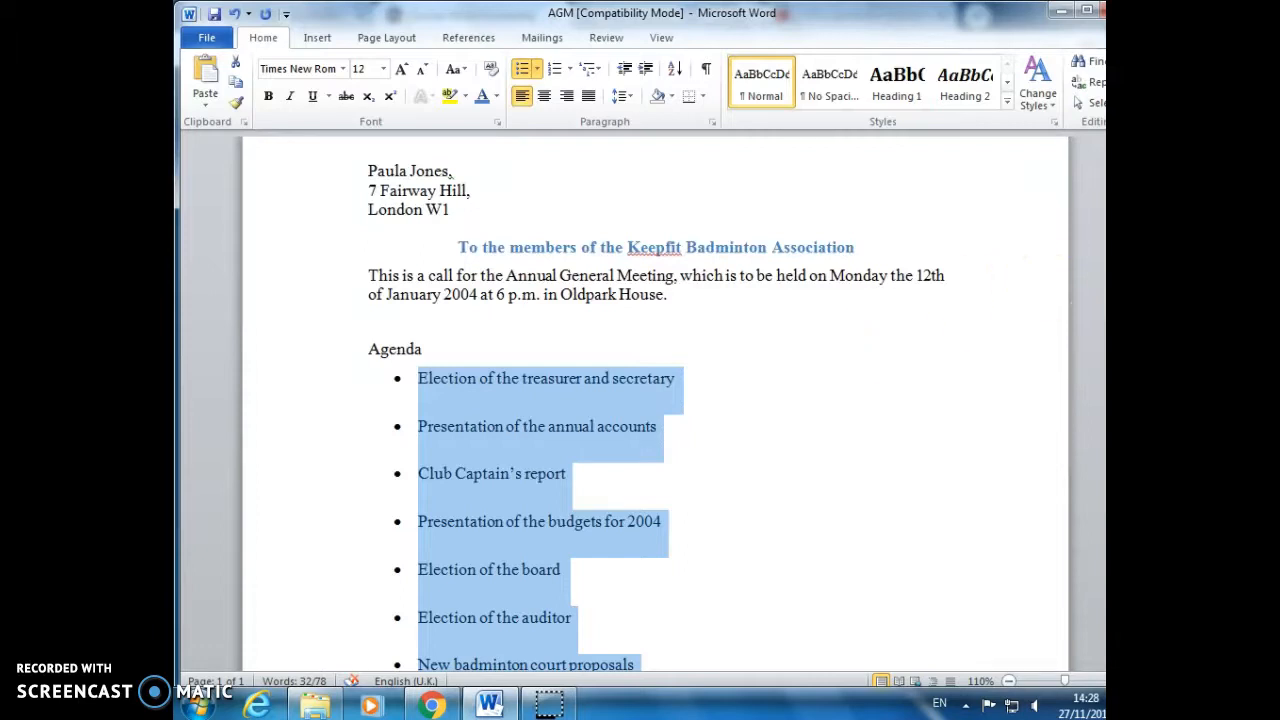
# Insert a Blank header containing the text "Keepfit Badminton Association"
pyautogui.scroll(2, 1023, 277)
pyautogui.click(316, 37)
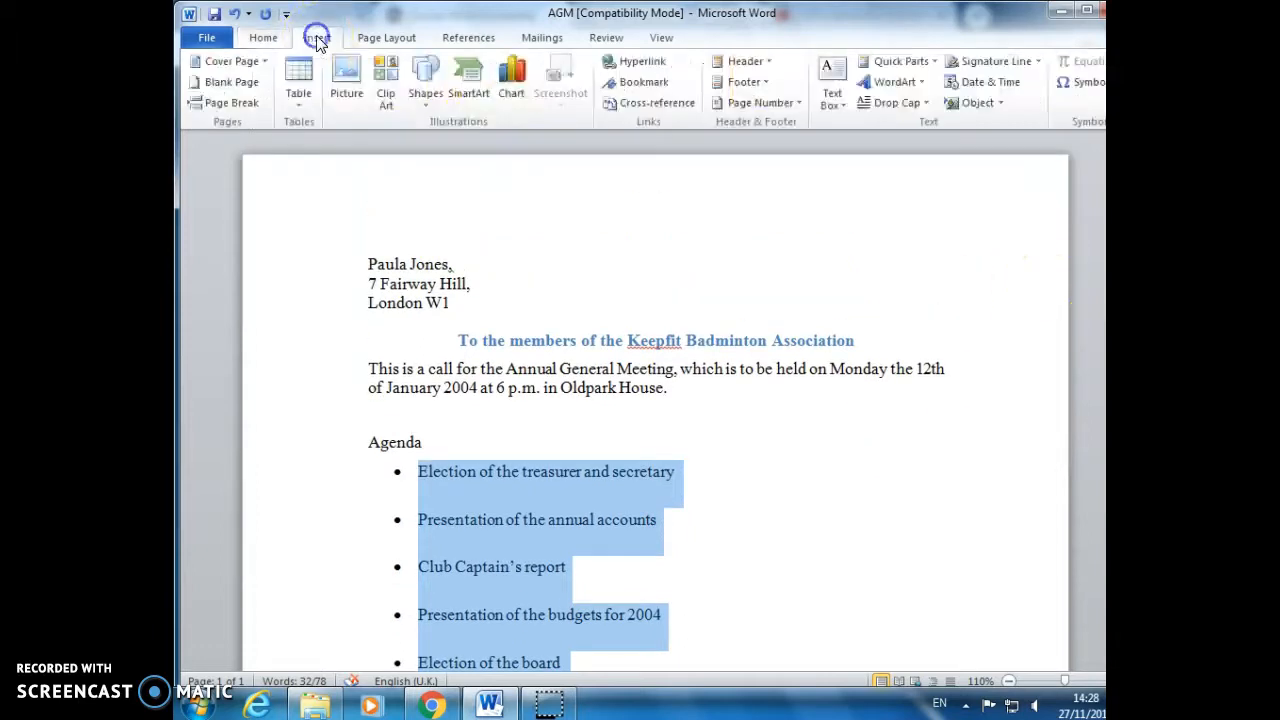
pyautogui.click(750, 61)
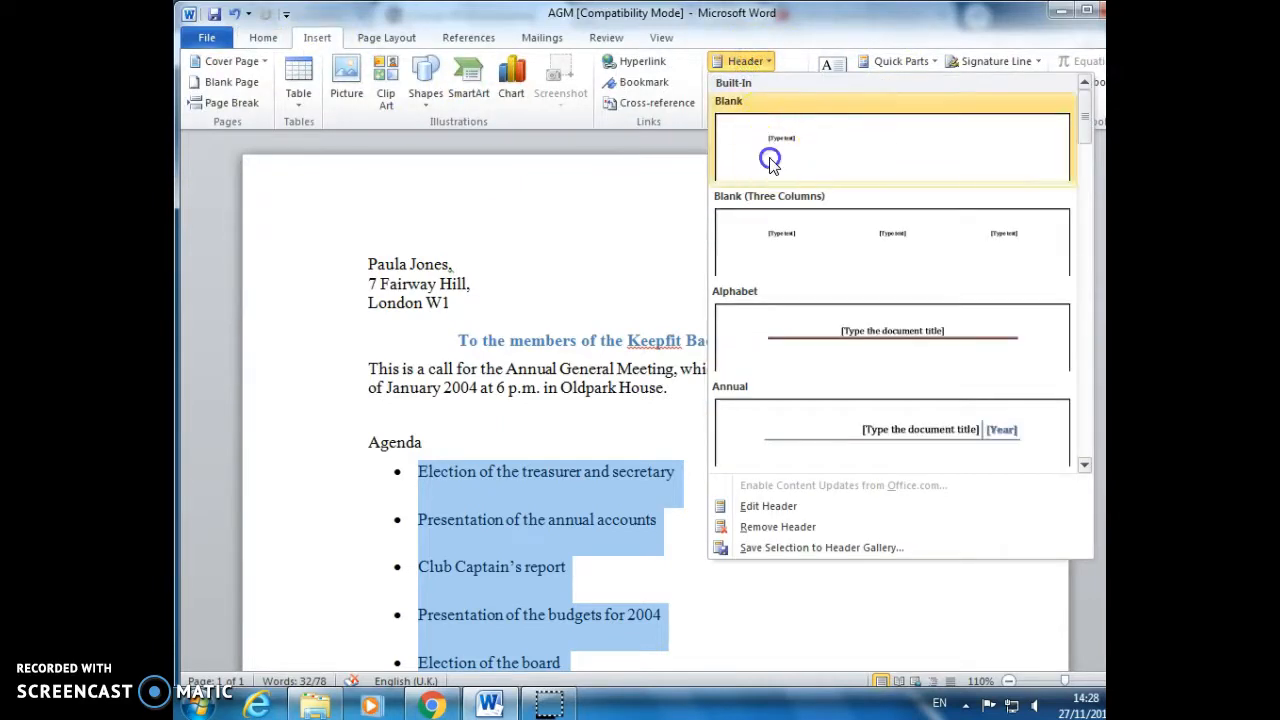
pyautogui.click(771, 158)
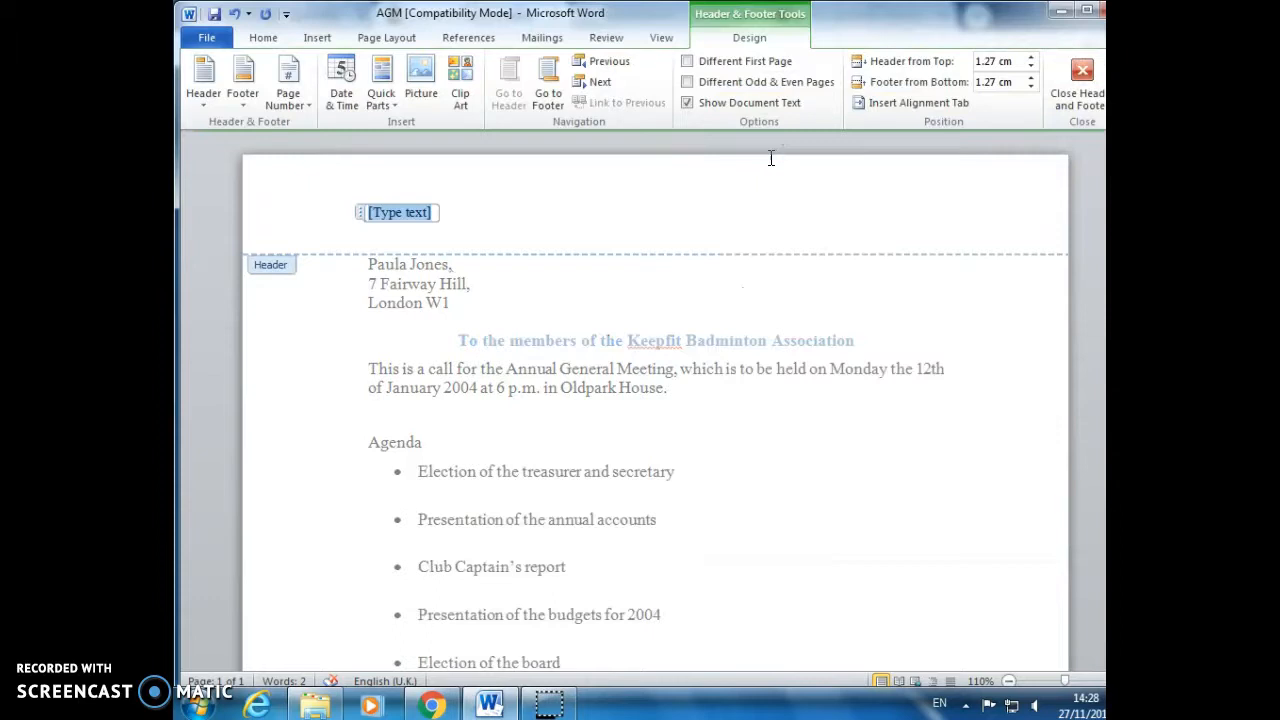
pyautogui.write('Ke')
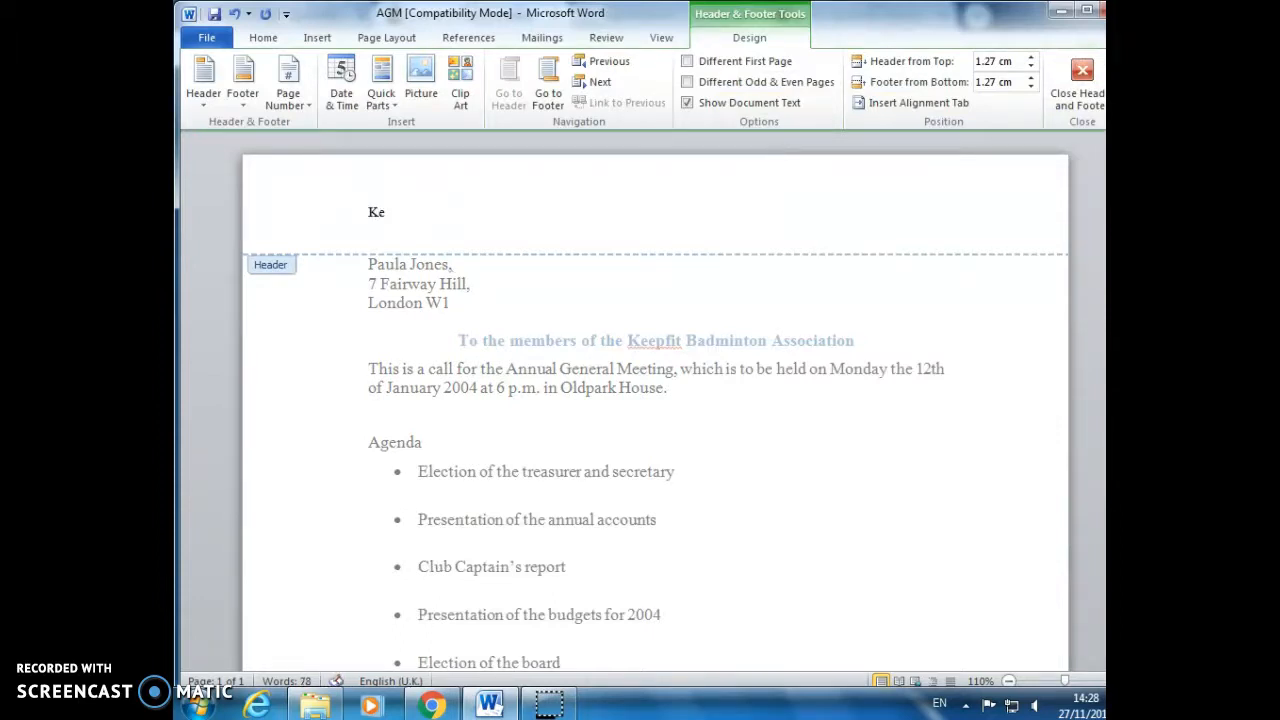
pyautogui.write('epfit Badminton Association')
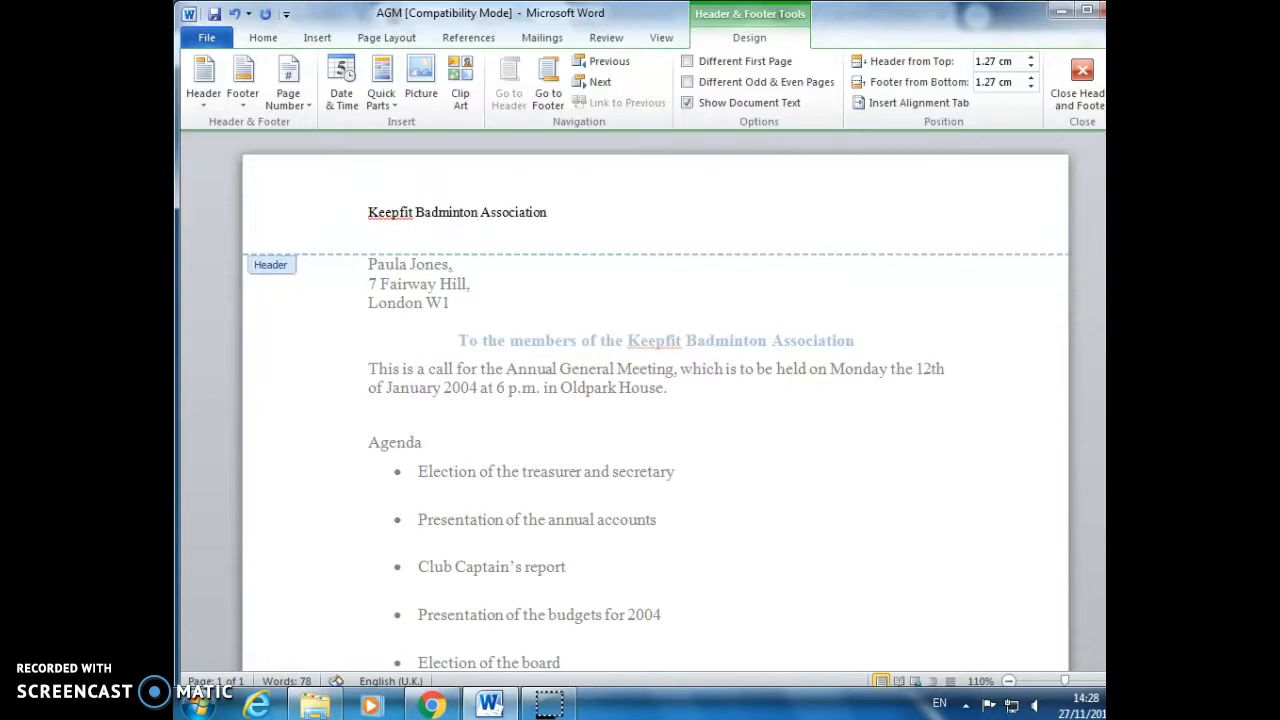
# Italicise the header text and close the header to return to the document body
pyautogui.moveTo(556, 210); pyautogui.dragTo(343, 206)
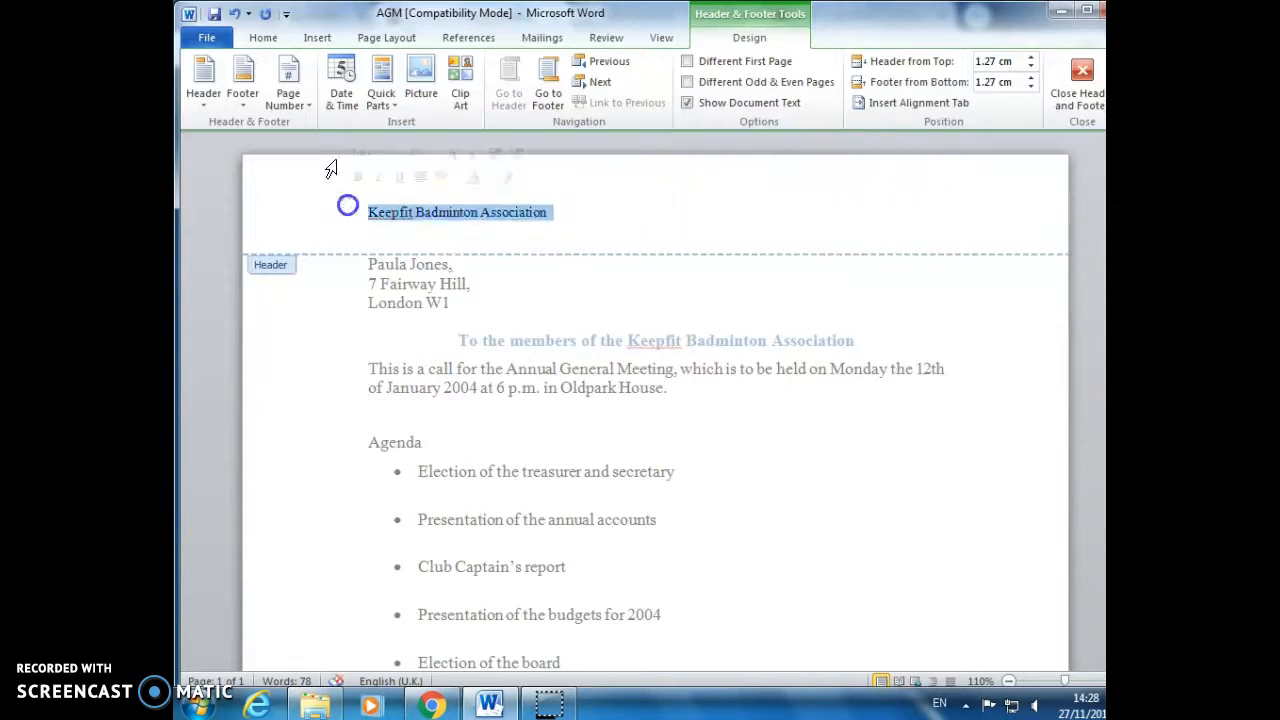
pyautogui.click(262, 37)
pyautogui.click(290, 96)
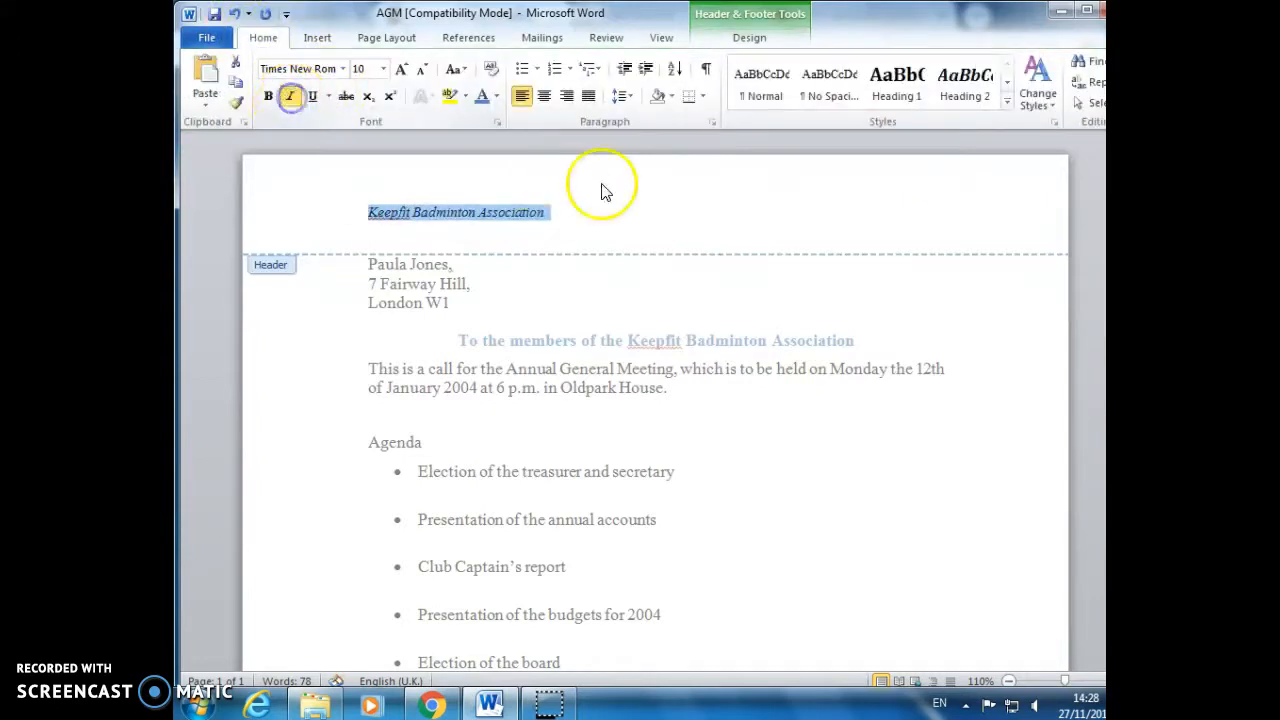
pyautogui.click(604, 194)
pyautogui.click(748, 40)
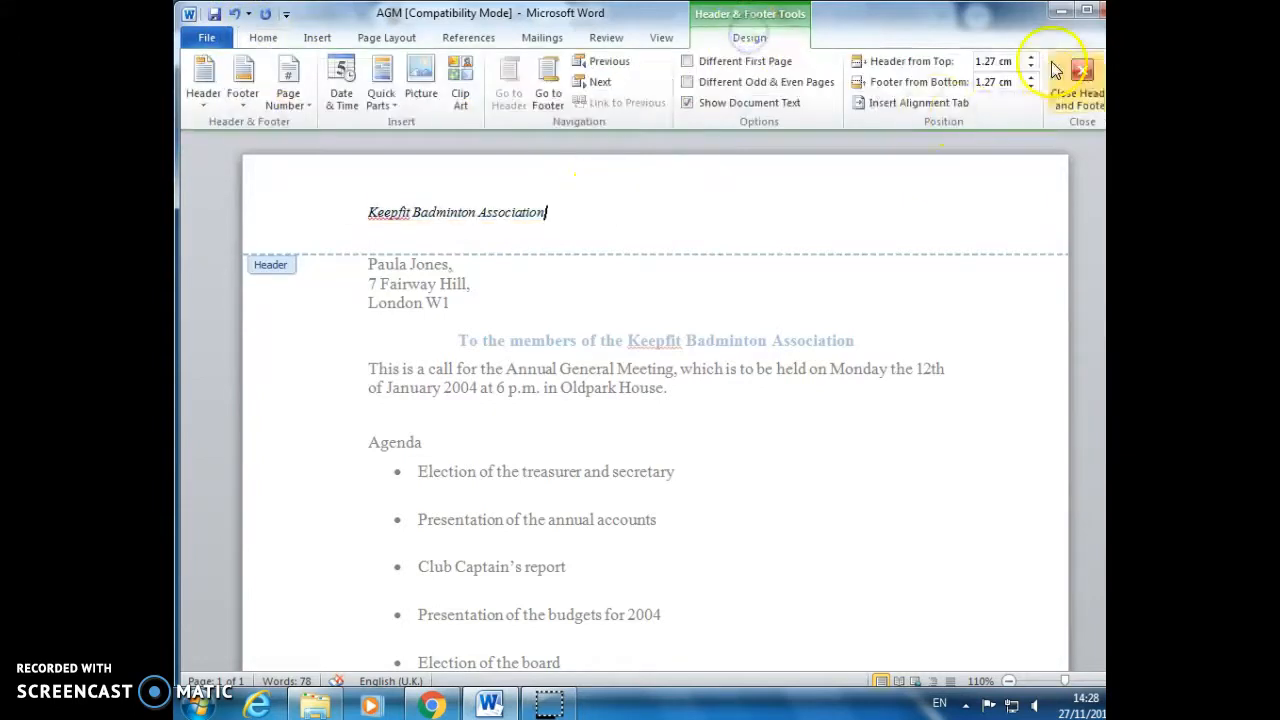
pyautogui.click(1077, 80)
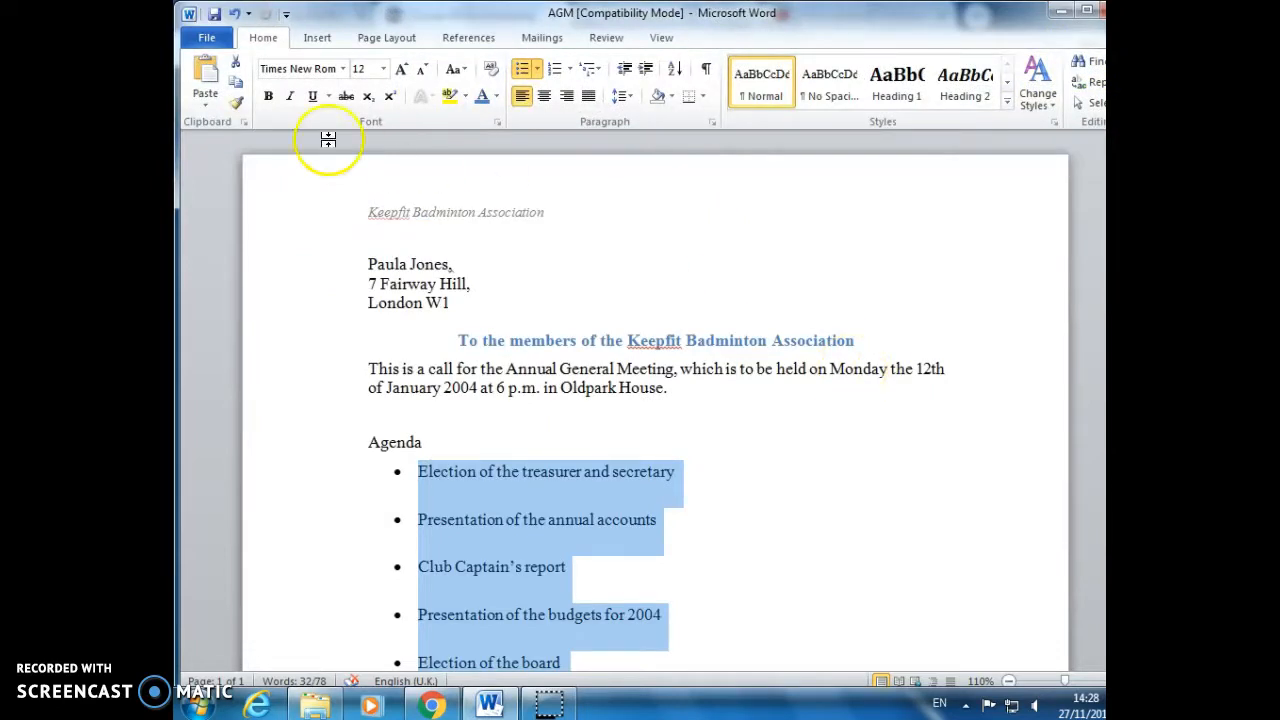
# Print one copy of the AGM letter, deselect the agenda items and save the document
pyautogui.click(206, 38)
pyautogui.click(222, 285)
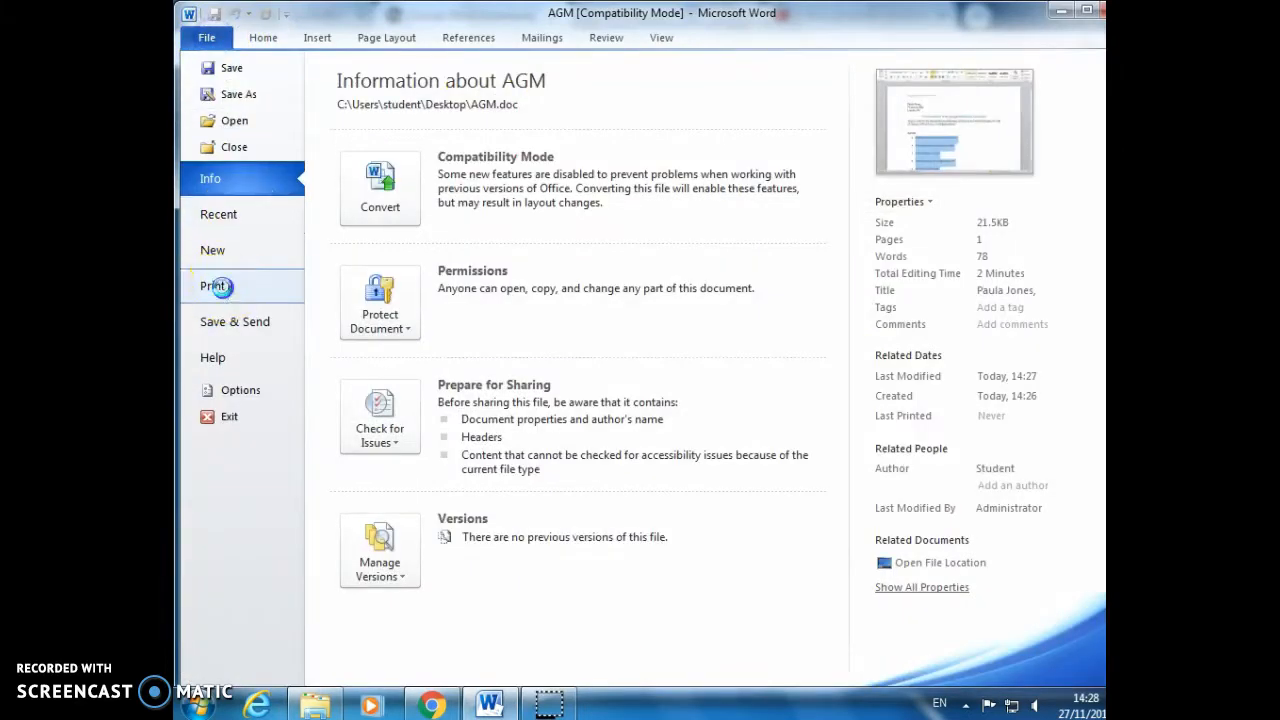
pyautogui.click(360, 130)
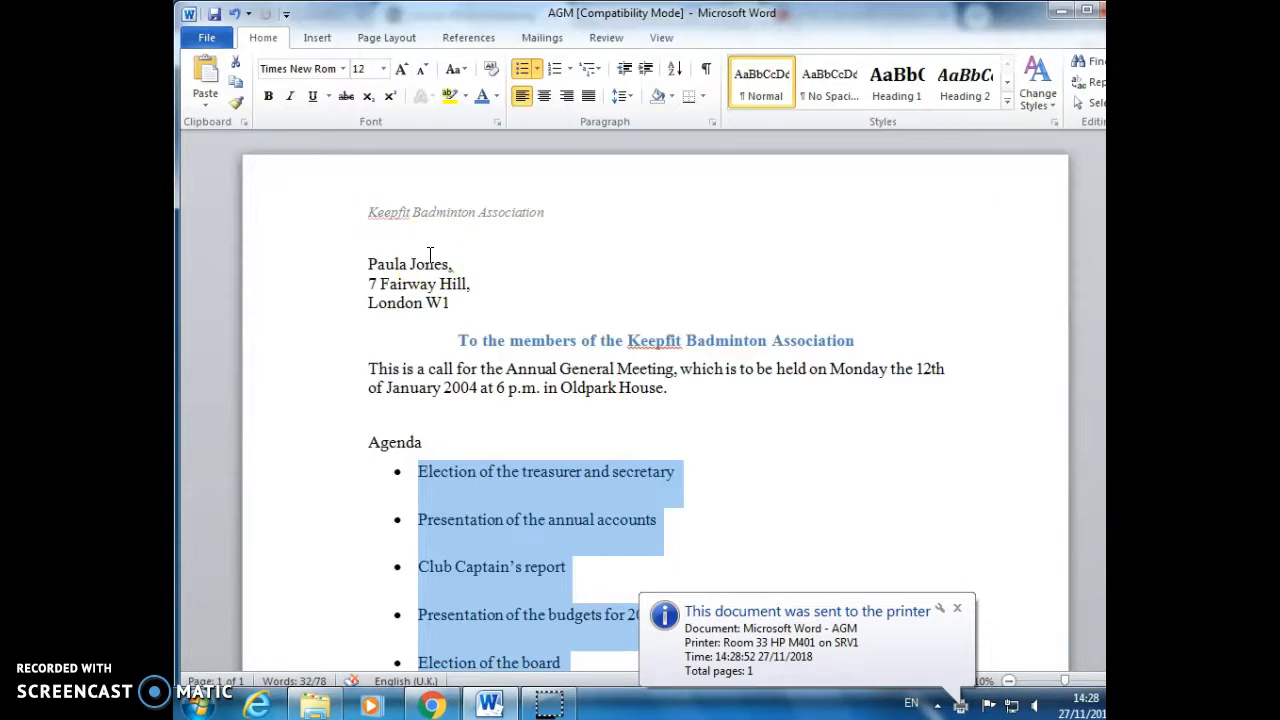
pyautogui.click(760, 370)
pyautogui.click(216, 16)
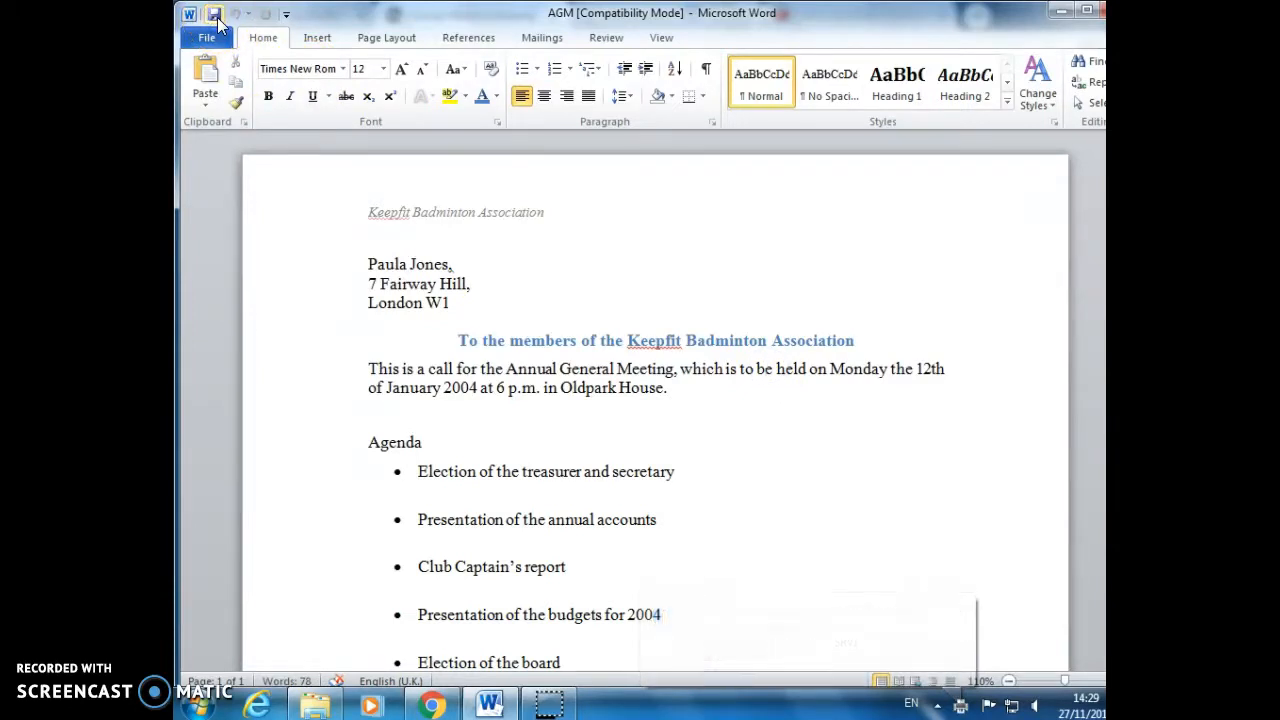
pyautogui.moveTo(369, 140)
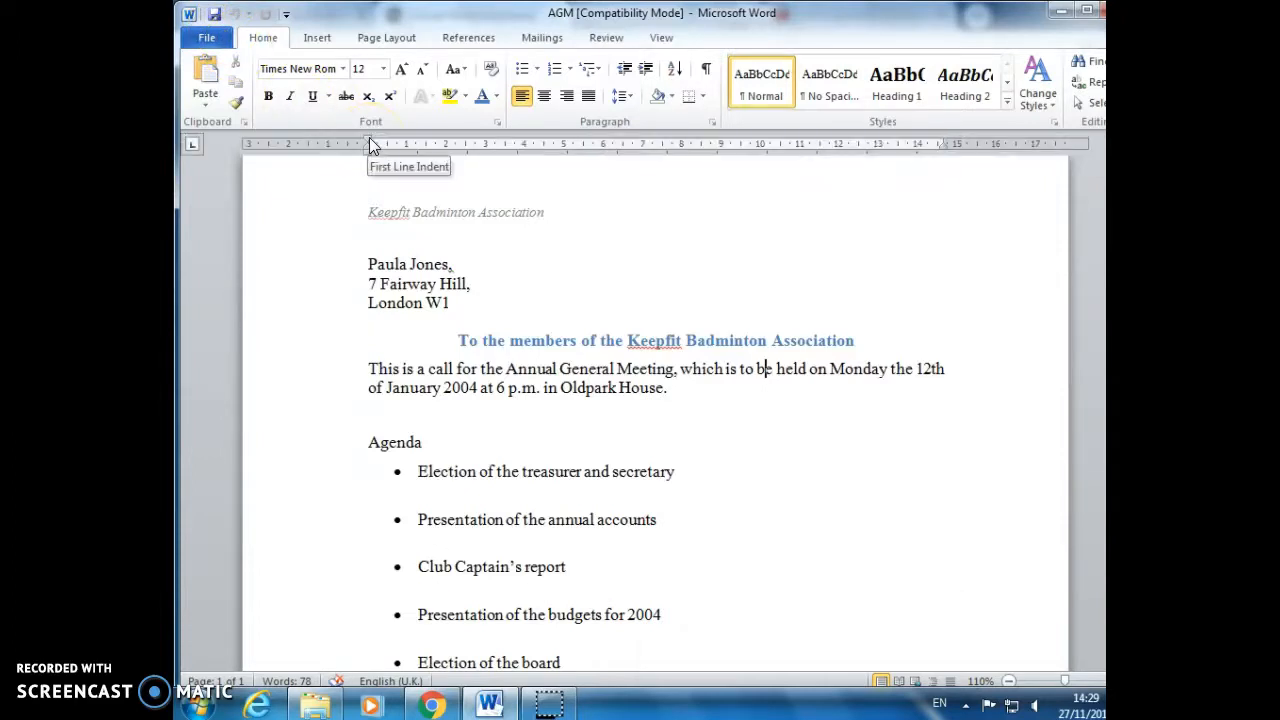
# Switch to Chrome, download the addlr file from the mail merge class section, and open it in Word with editing enabled
pyautogui.click(438, 706)
pyautogui.click(300, 452)
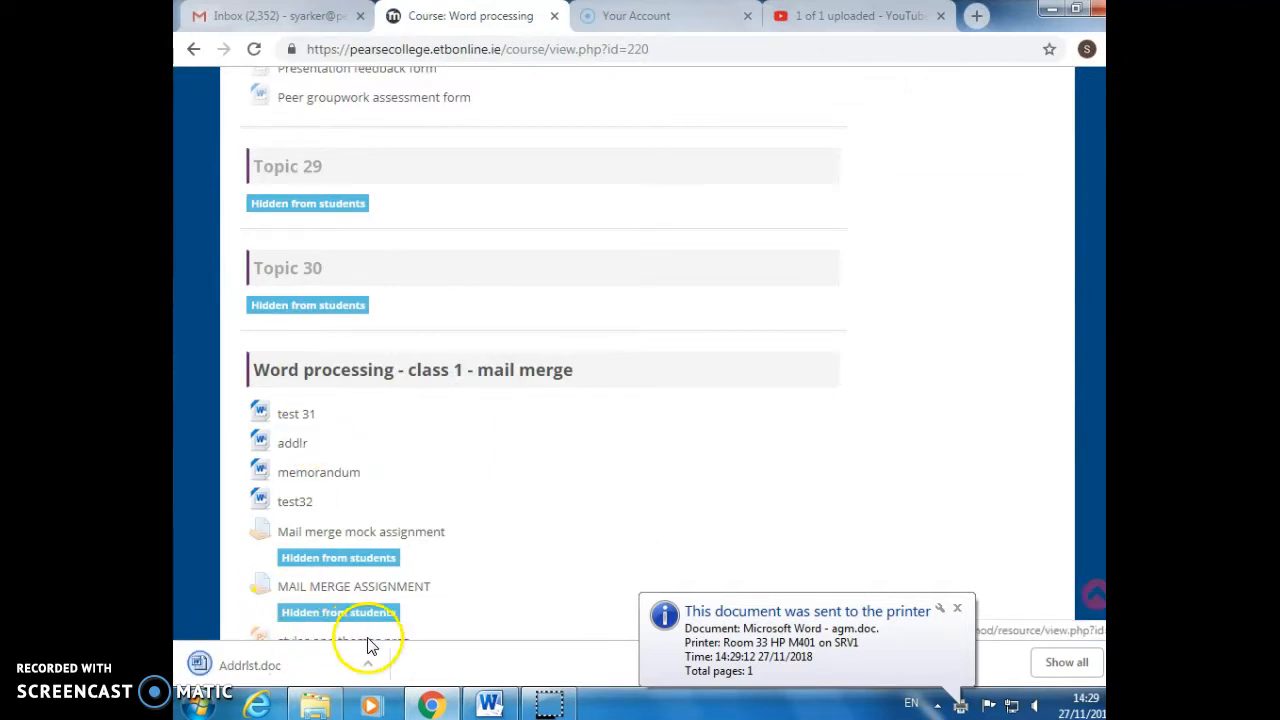
pyautogui.click(345, 663)
pyautogui.click(403, 541)
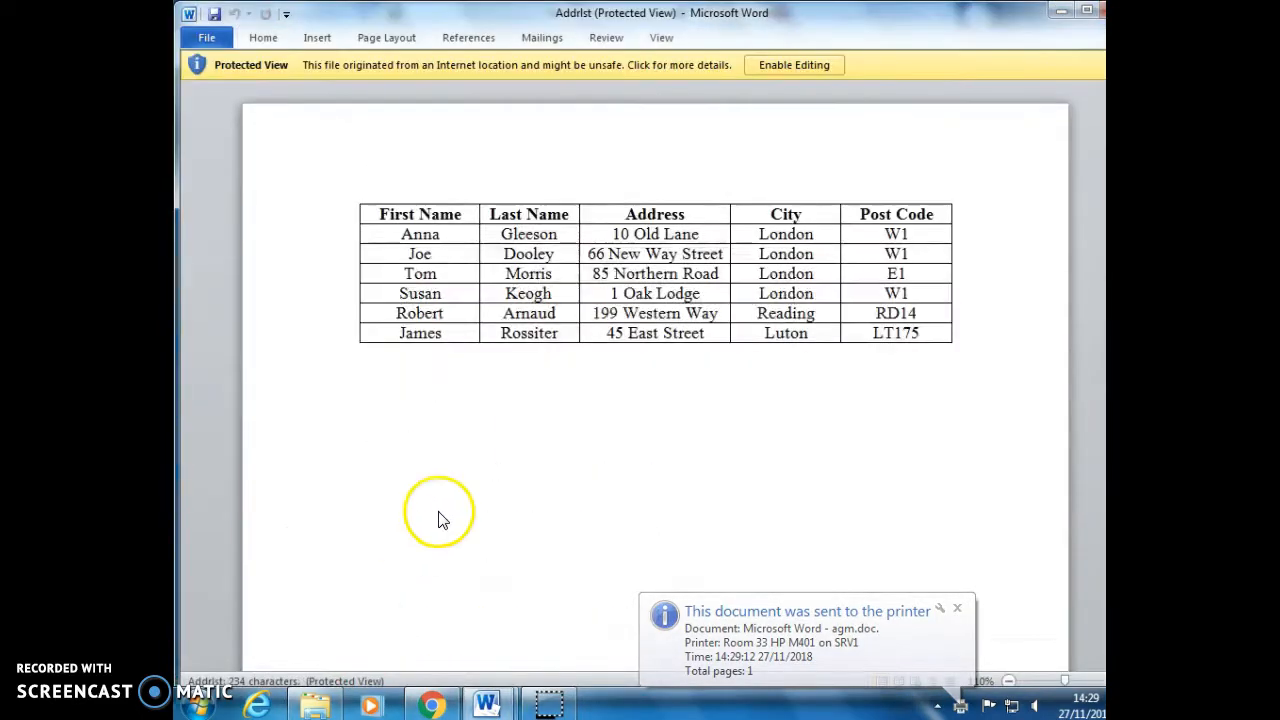
pyautogui.click(781, 65)
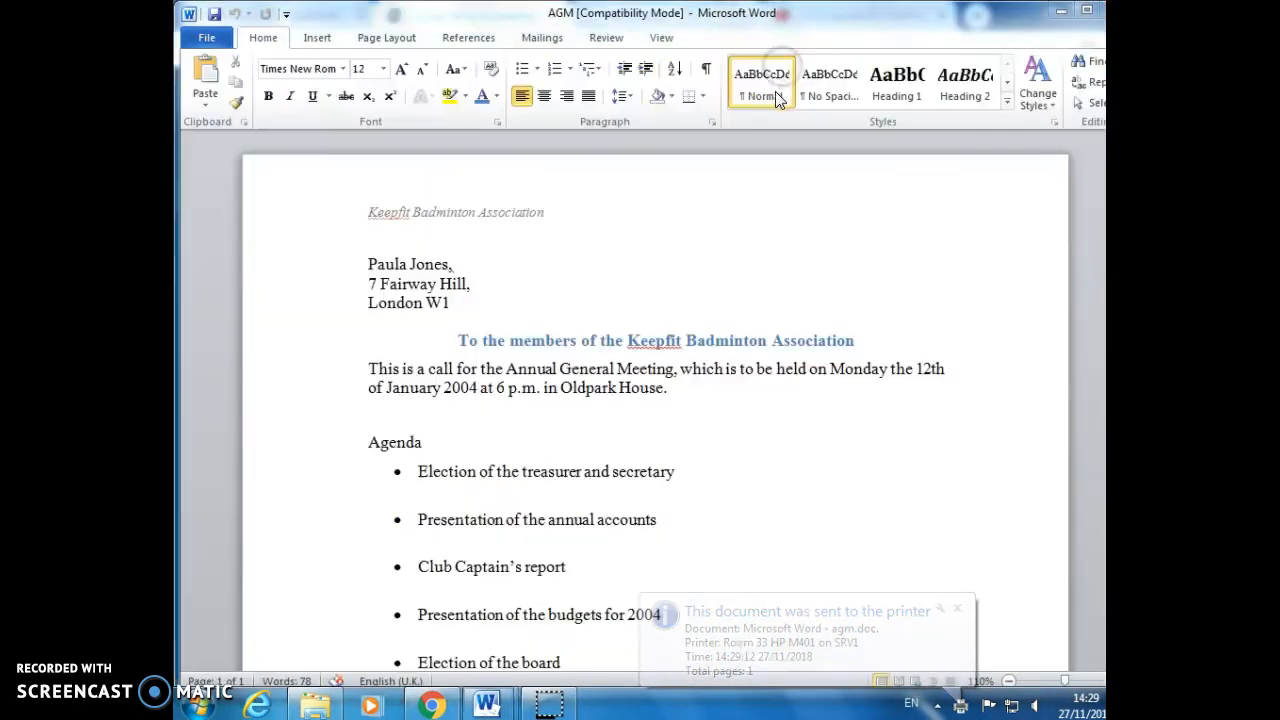
# Save the address list to the Desktop as Addrlst in Word 97-2003 format and close it
pyautogui.click(206, 37)
pyautogui.click(234, 94)
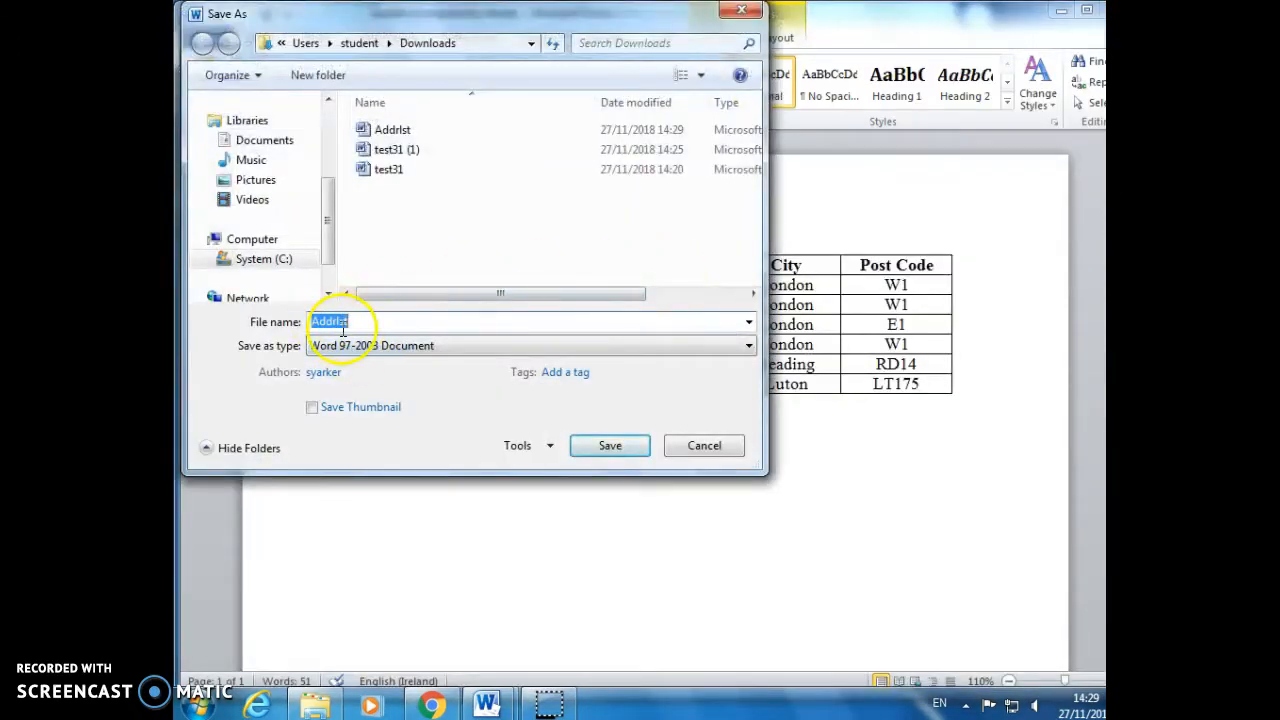
pyautogui.moveTo(328, 222); pyautogui.dragTo(326, 160)
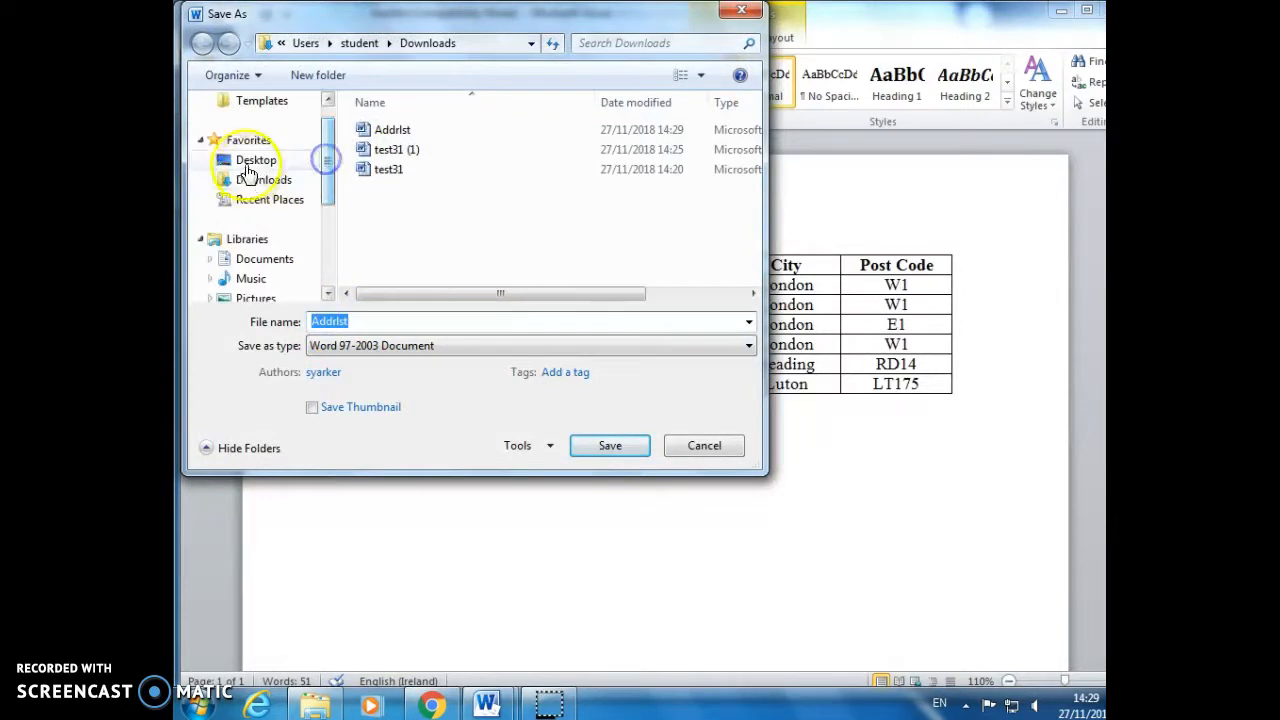
pyautogui.click(250, 163)
pyautogui.click(609, 445)
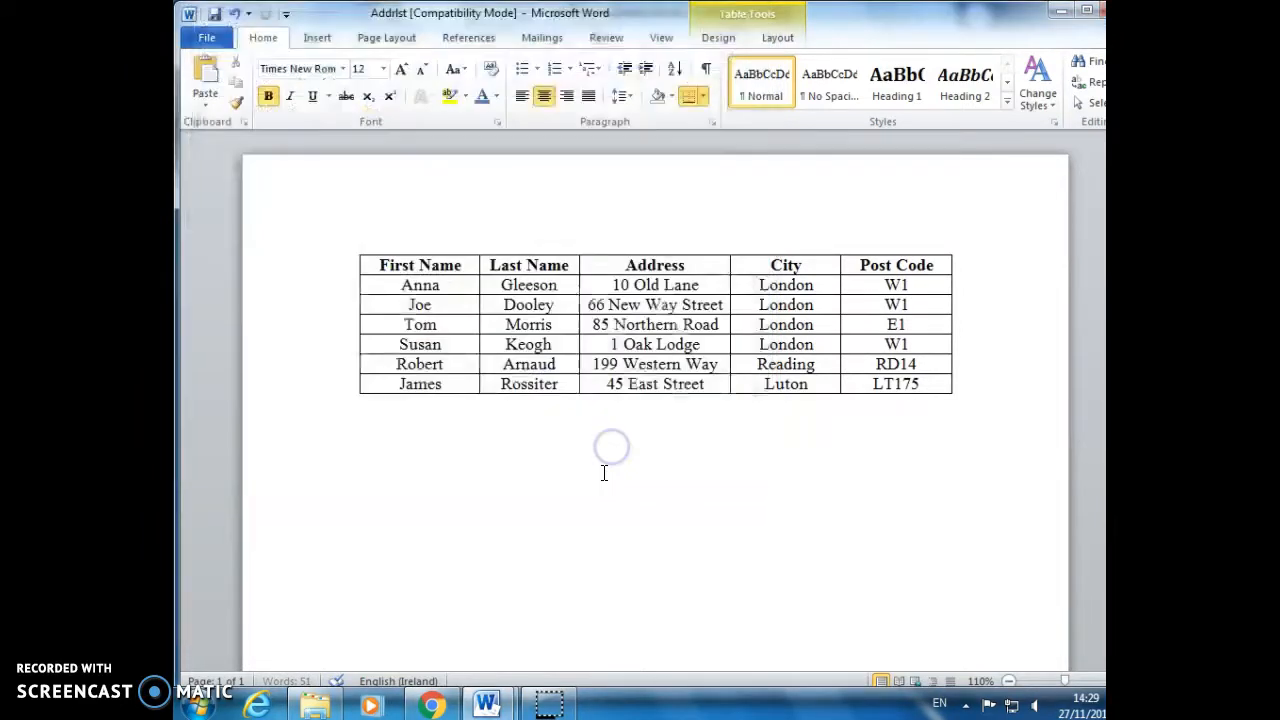
pyautogui.click(1104, 11)
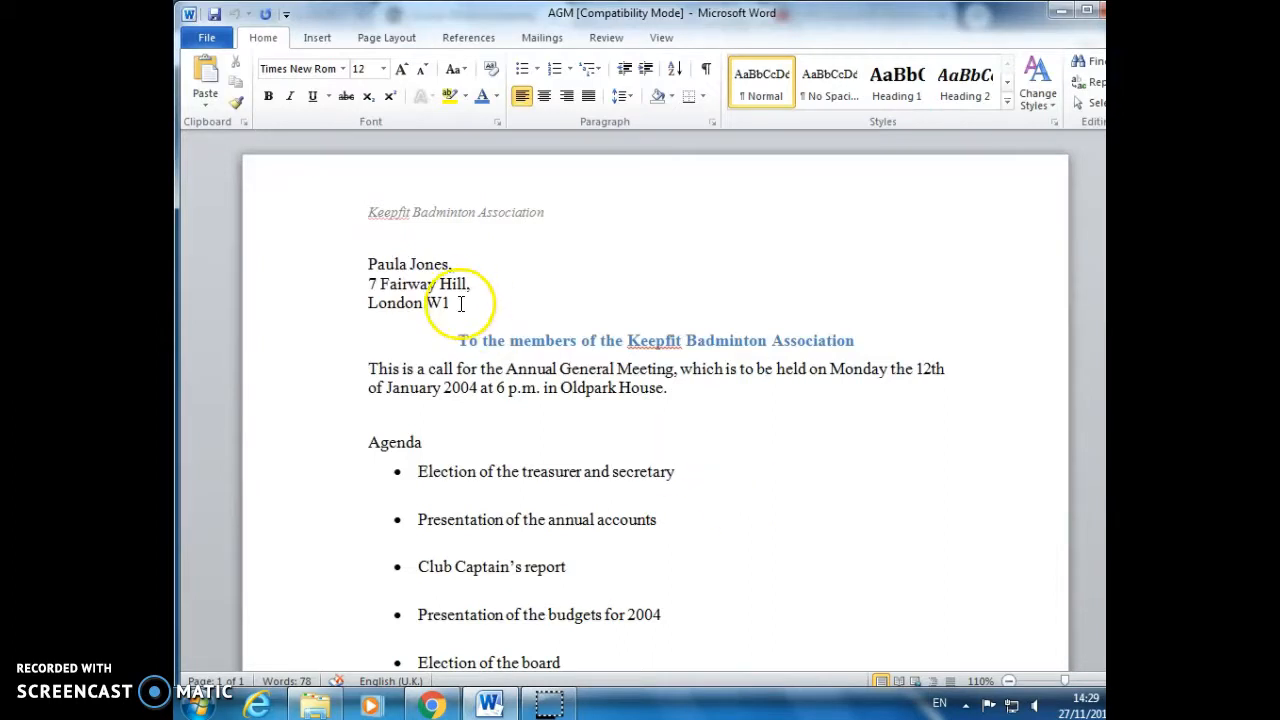
# Attach the existing Addrlst document on the Desktop as the mail merge recipient list for the AGM letter
pyautogui.click(543, 38)
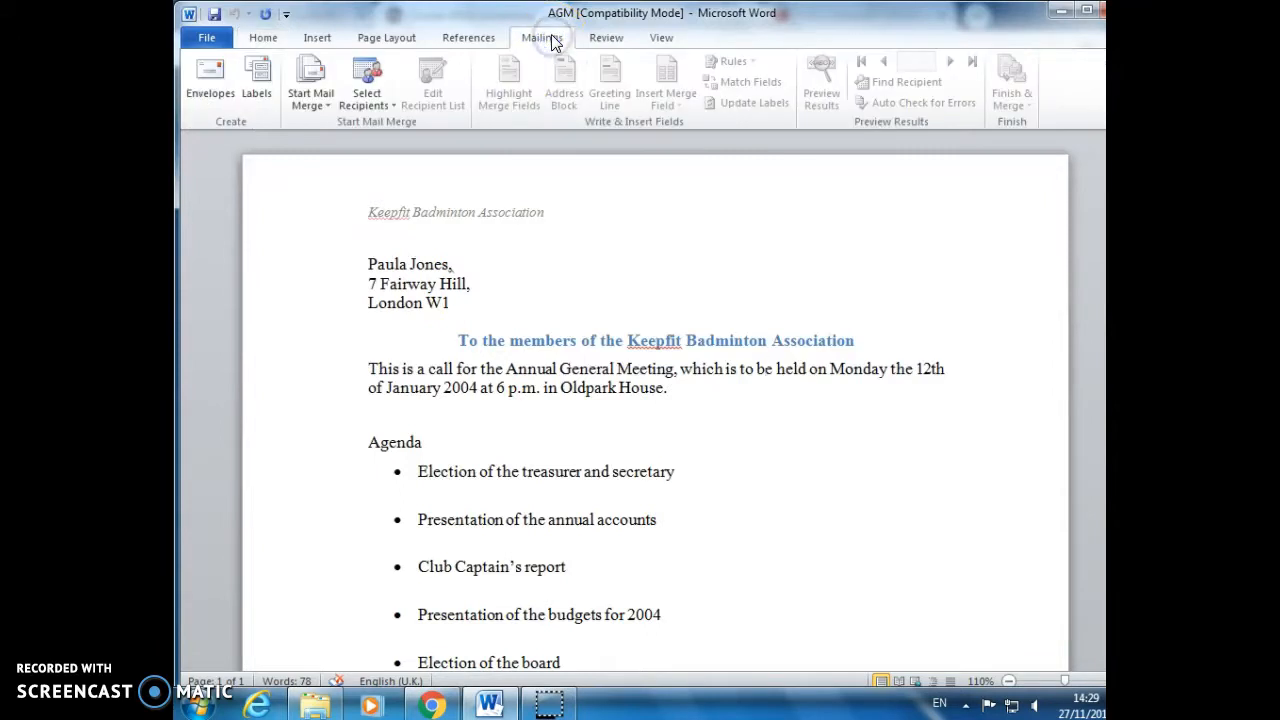
pyautogui.click(357, 113)
pyautogui.click(366, 110)
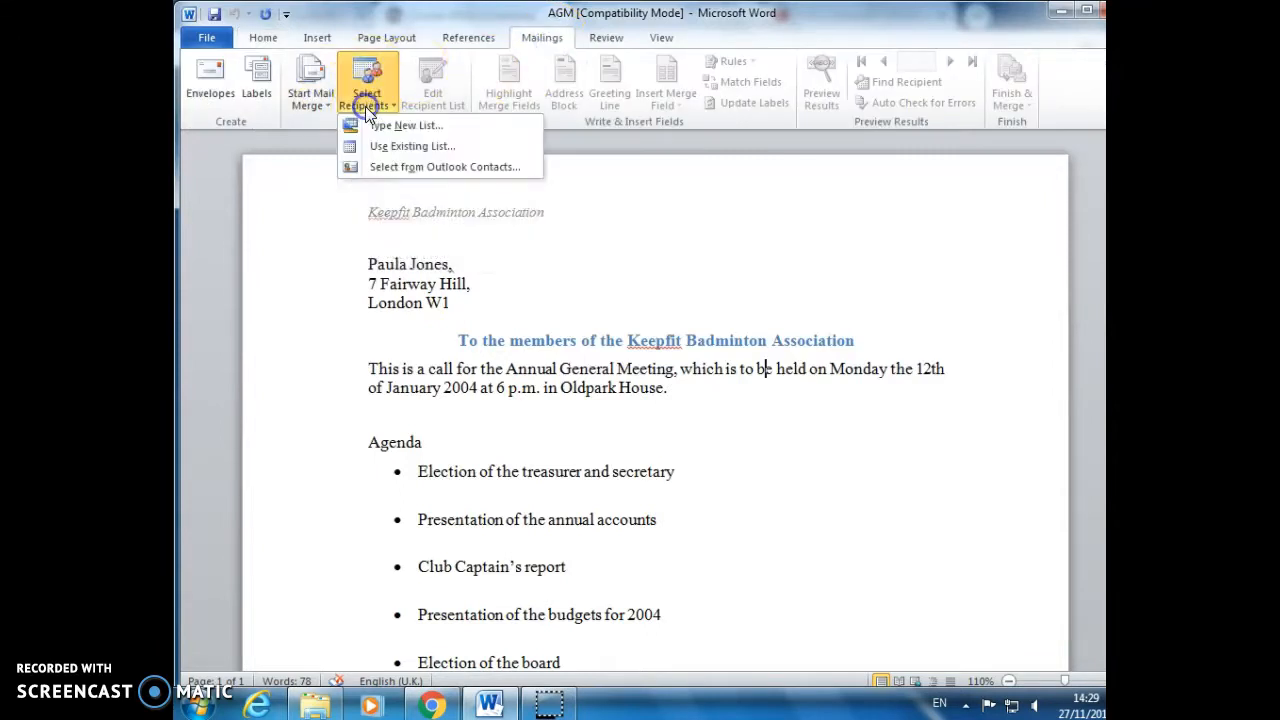
pyautogui.click(378, 147)
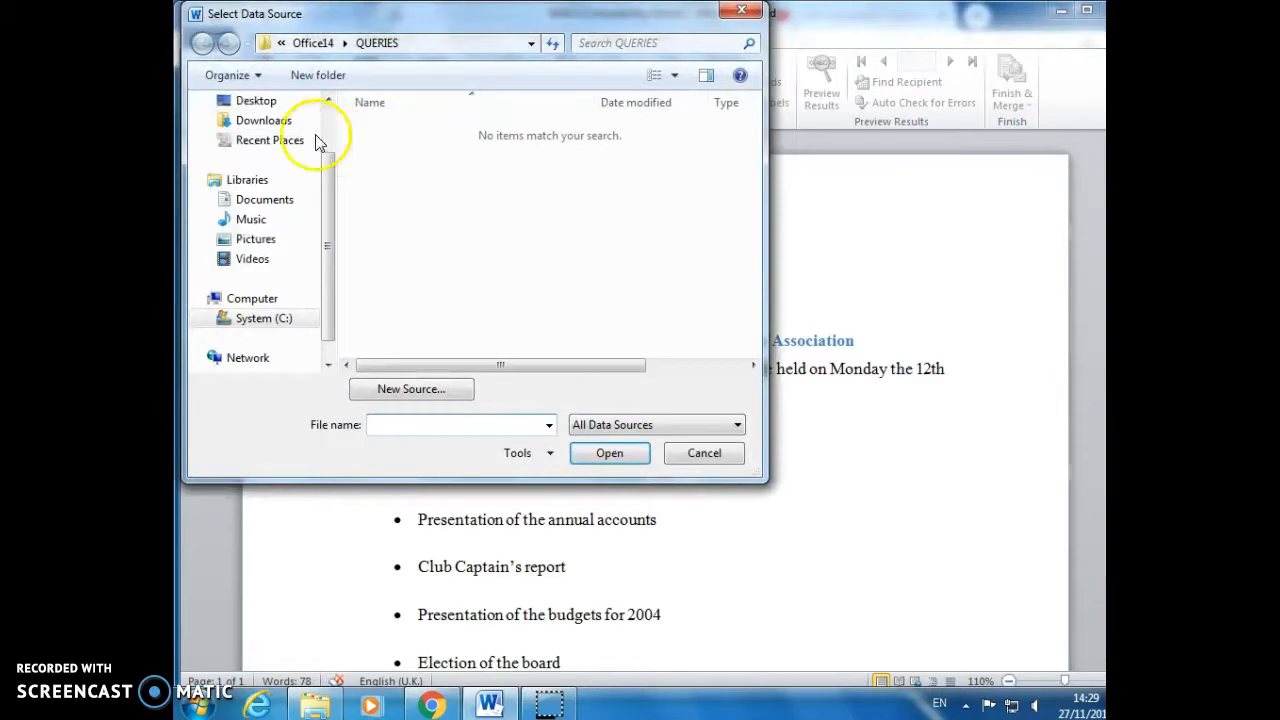
pyautogui.click(280, 104)
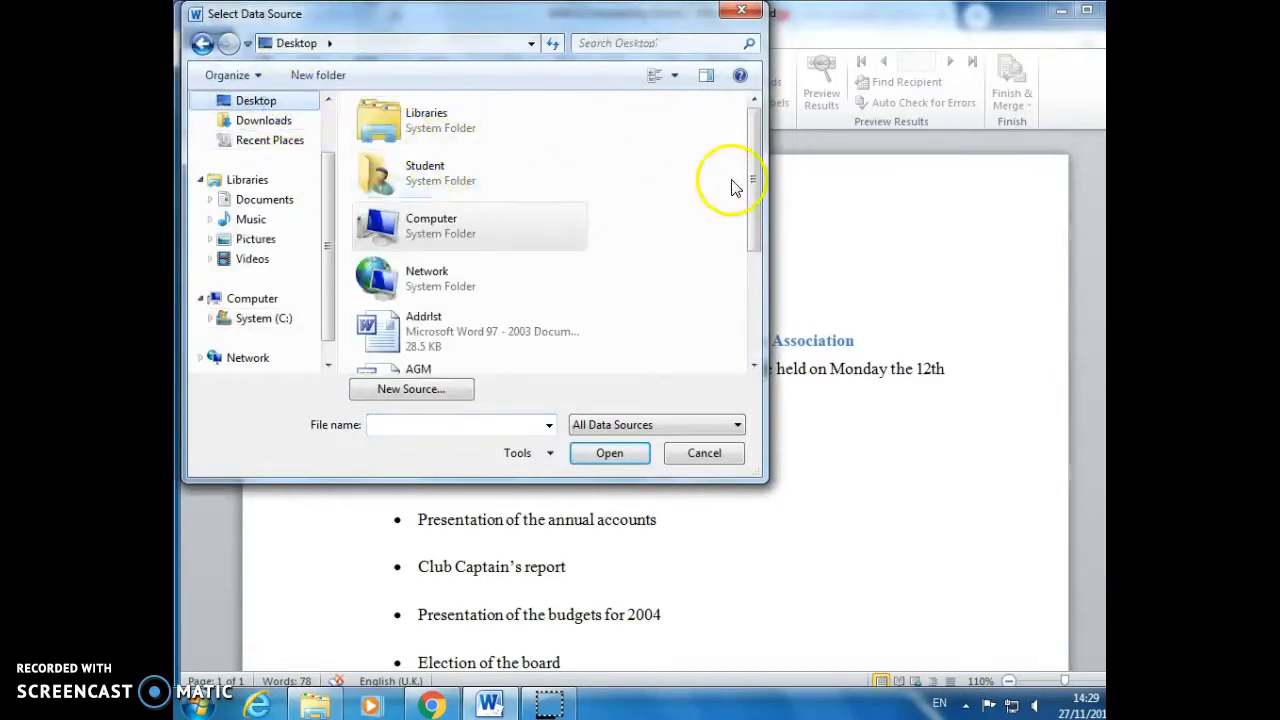
pyautogui.click(416, 323)
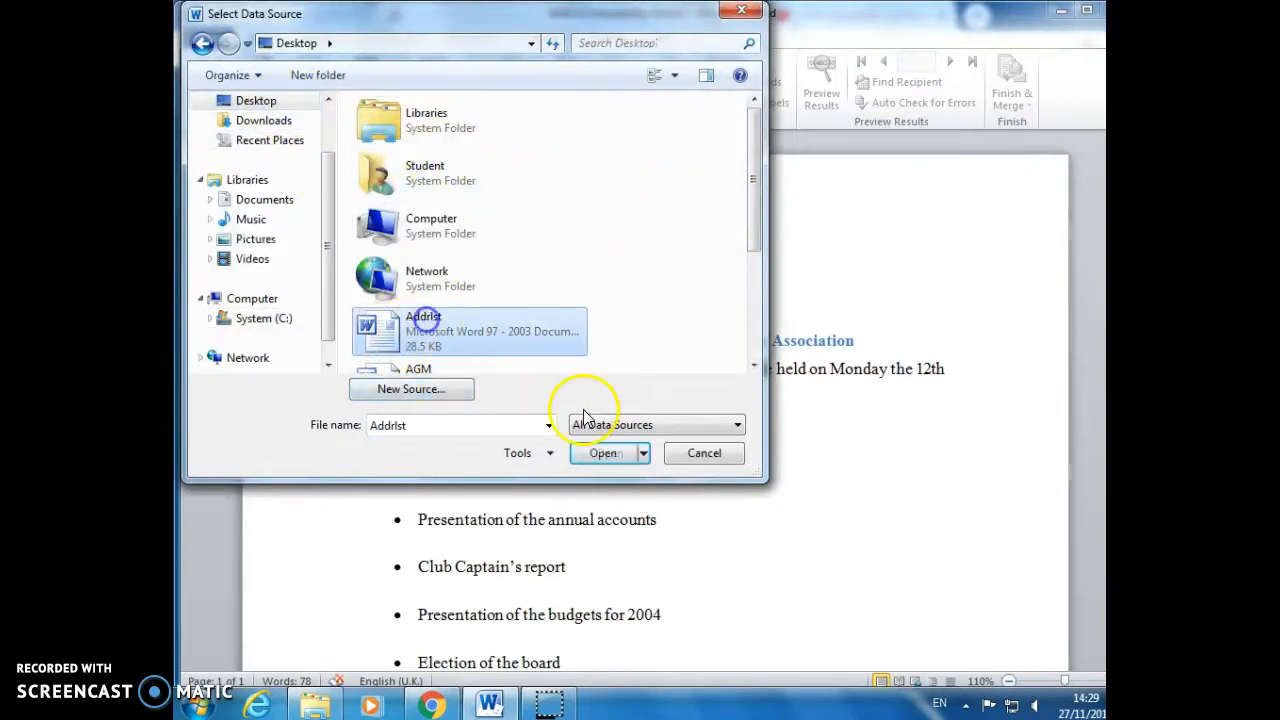
pyautogui.click(607, 453)
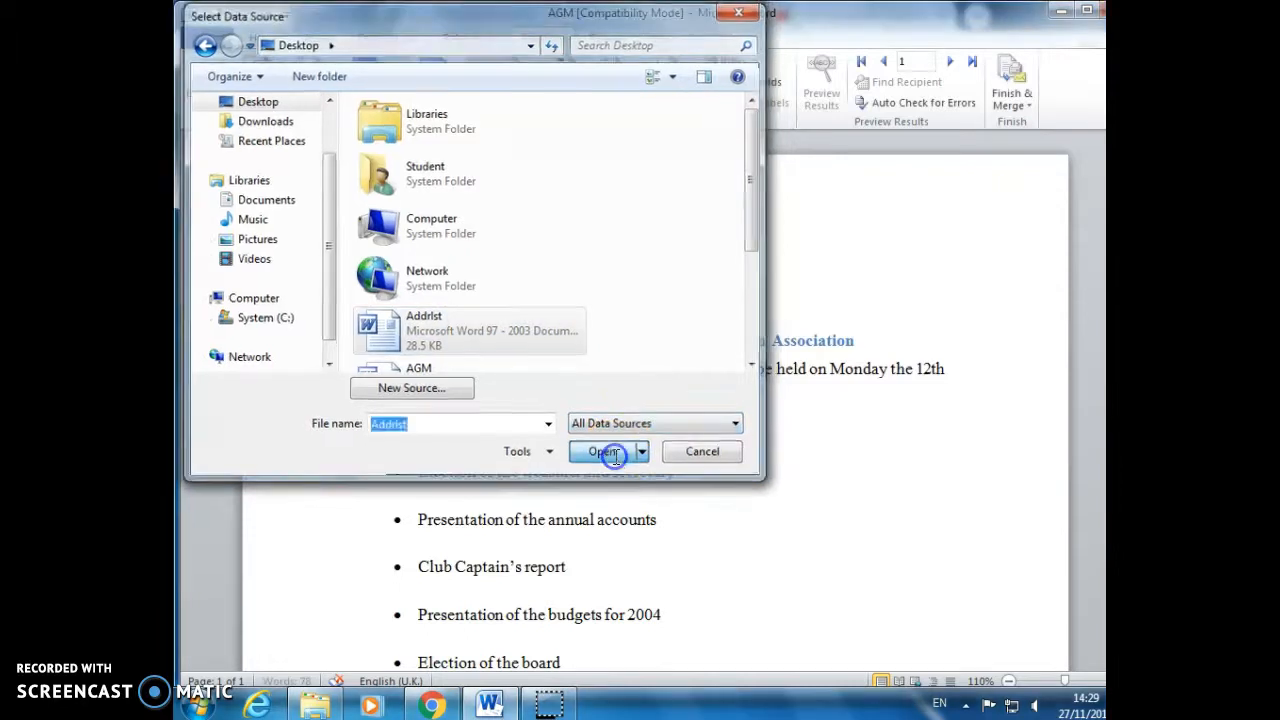
# Replace the recipient's name line with the First_Name and Last_Name merge fields, separated by a space, on their own line
pyautogui.moveTo(368, 264); pyautogui.dragTo(458, 272)
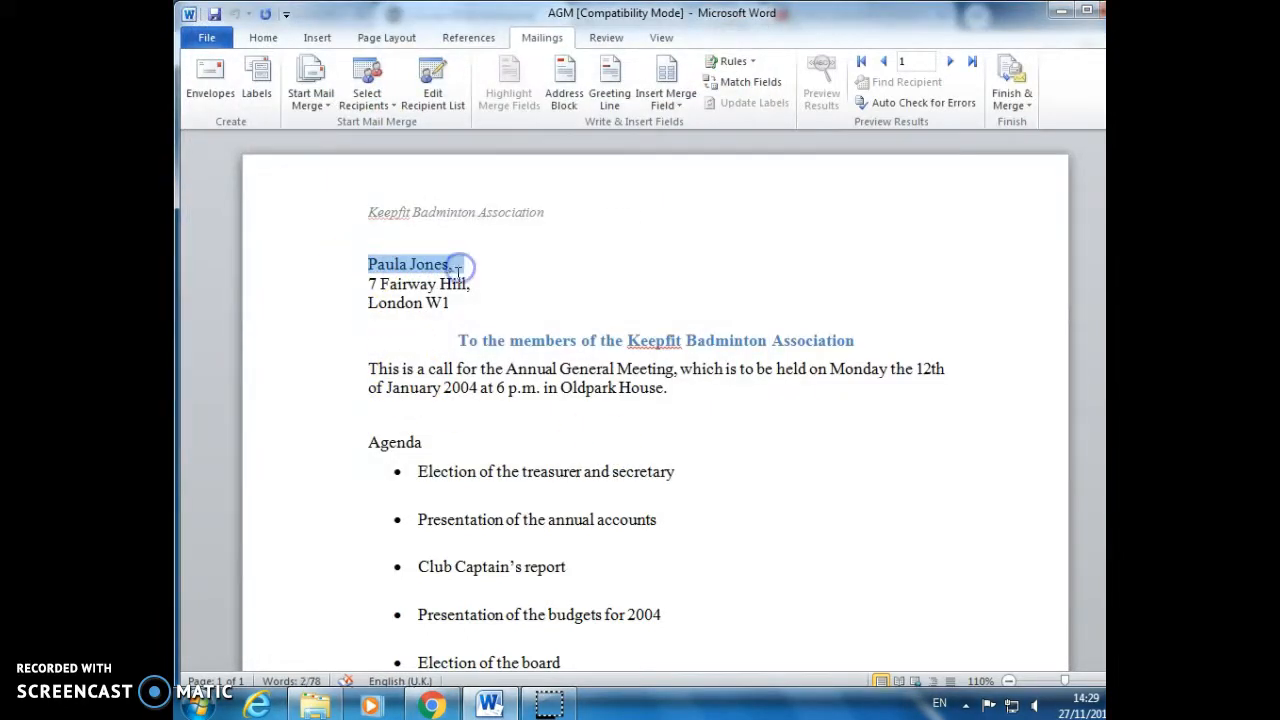
pyautogui.click(683, 108)
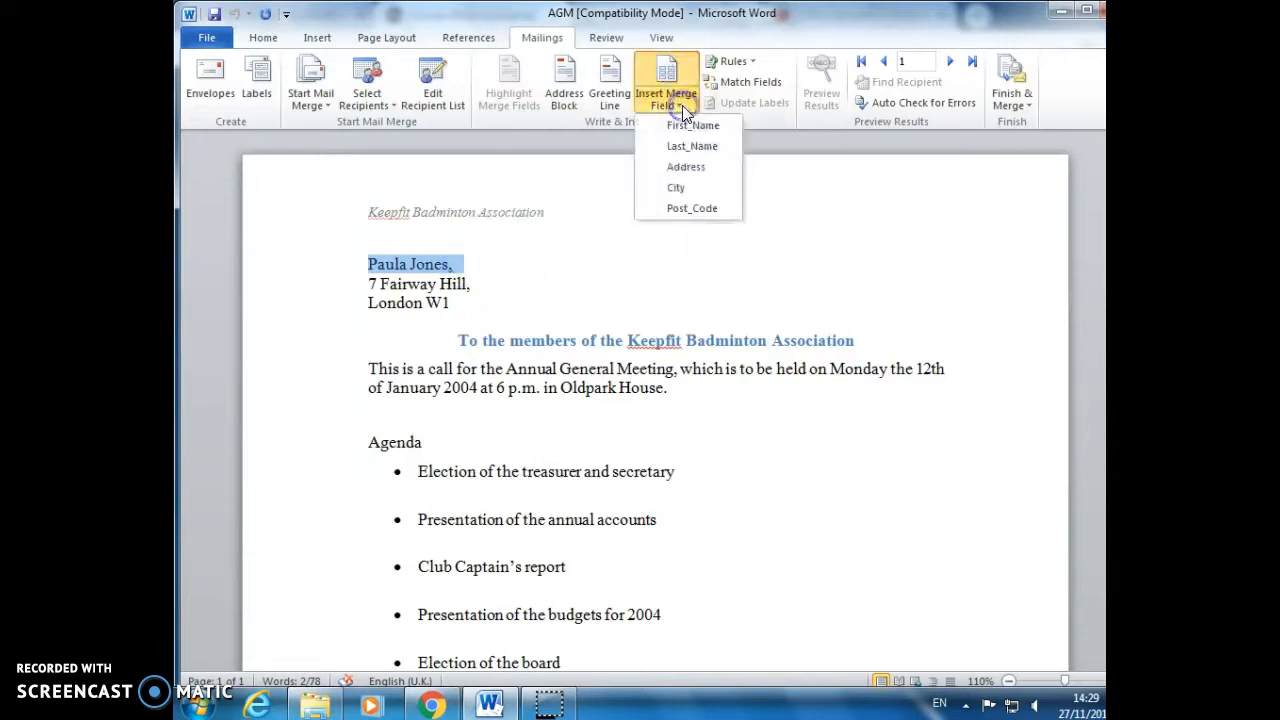
pyautogui.click(689, 127)
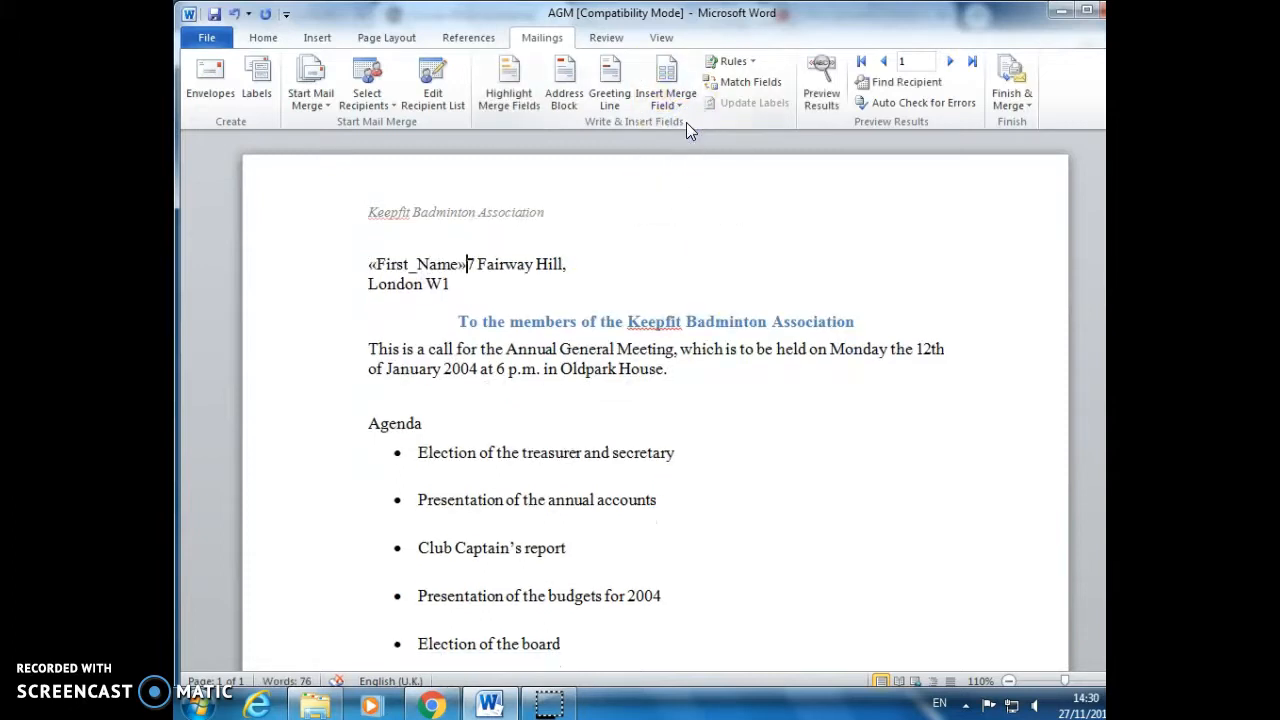
pyautogui.click(686, 103)
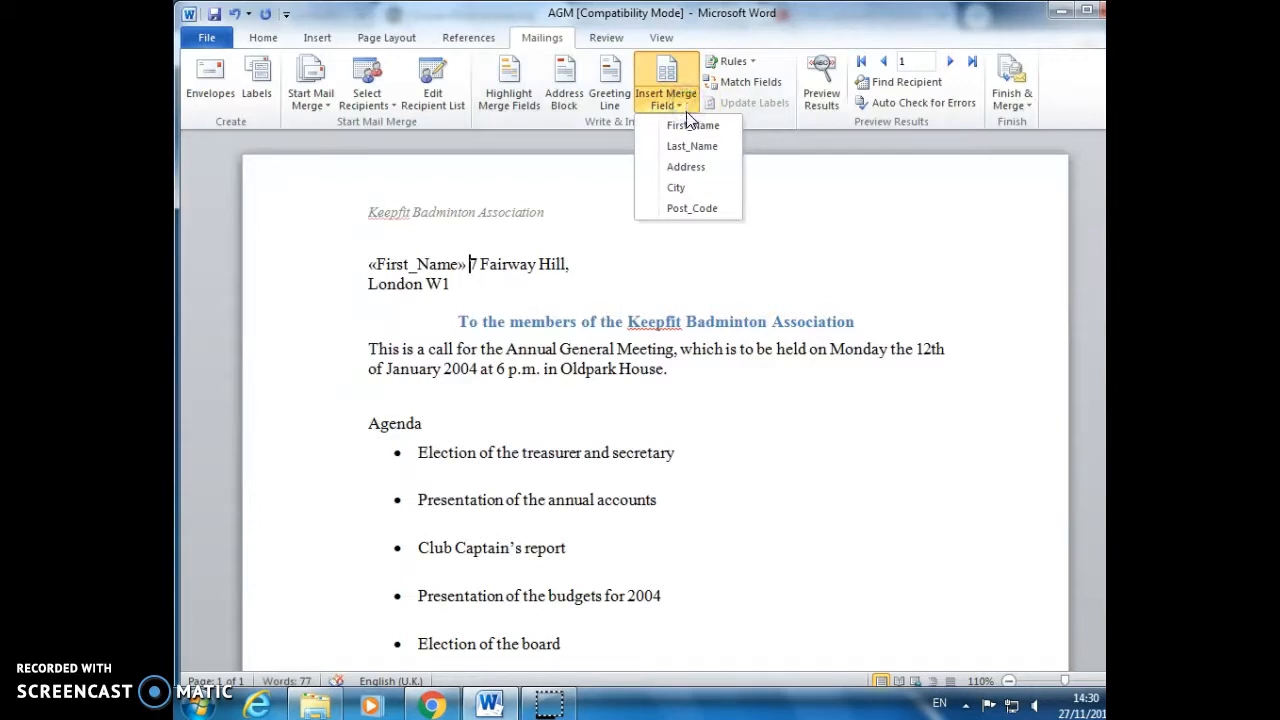
pyautogui.click(673, 146)
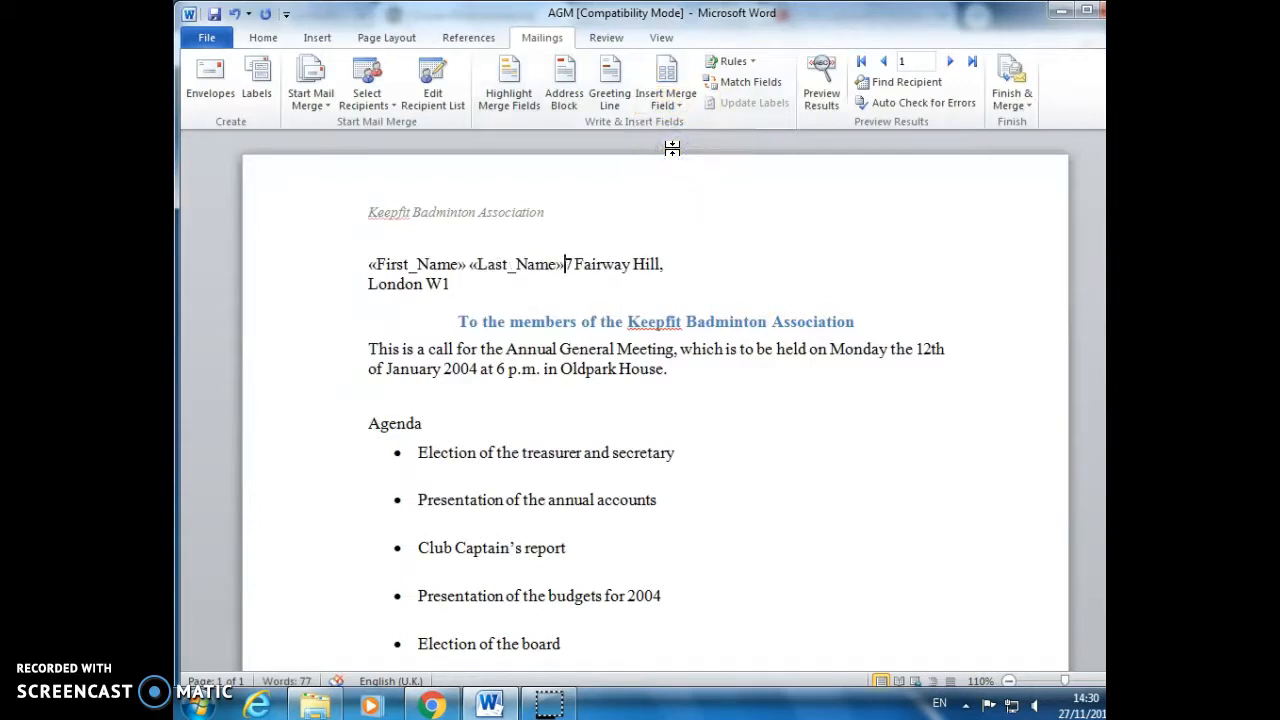
pyautogui.press('Return')
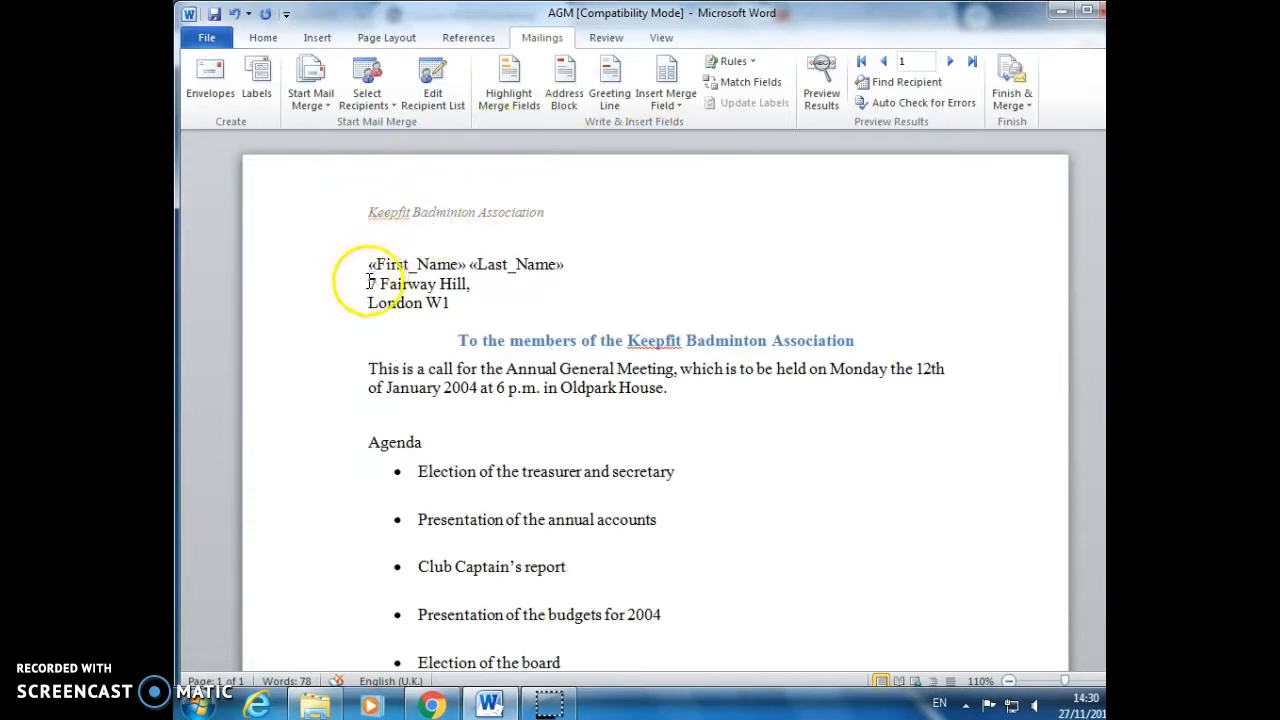
# Replace the street address line with the Address merge field, keeping the city line below it
pyautogui.moveTo(367, 284); pyautogui.dragTo(452, 285)
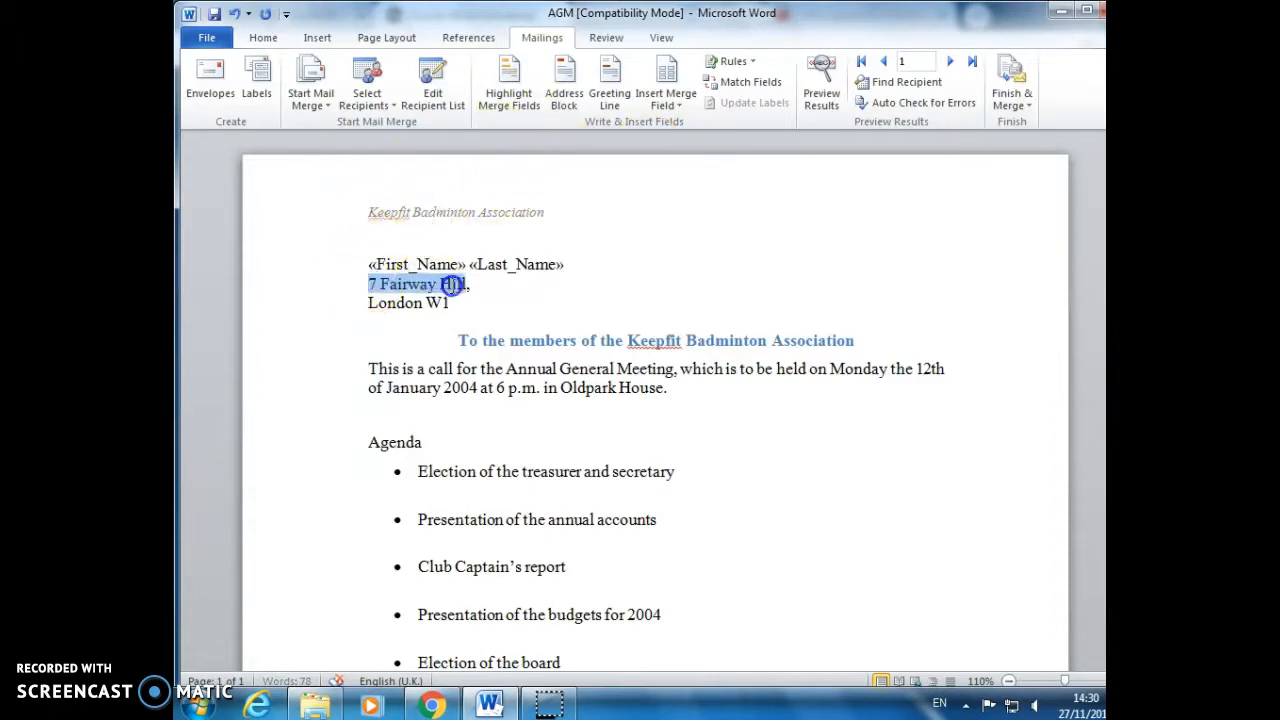
pyautogui.click(666, 95)
pyautogui.click(686, 167)
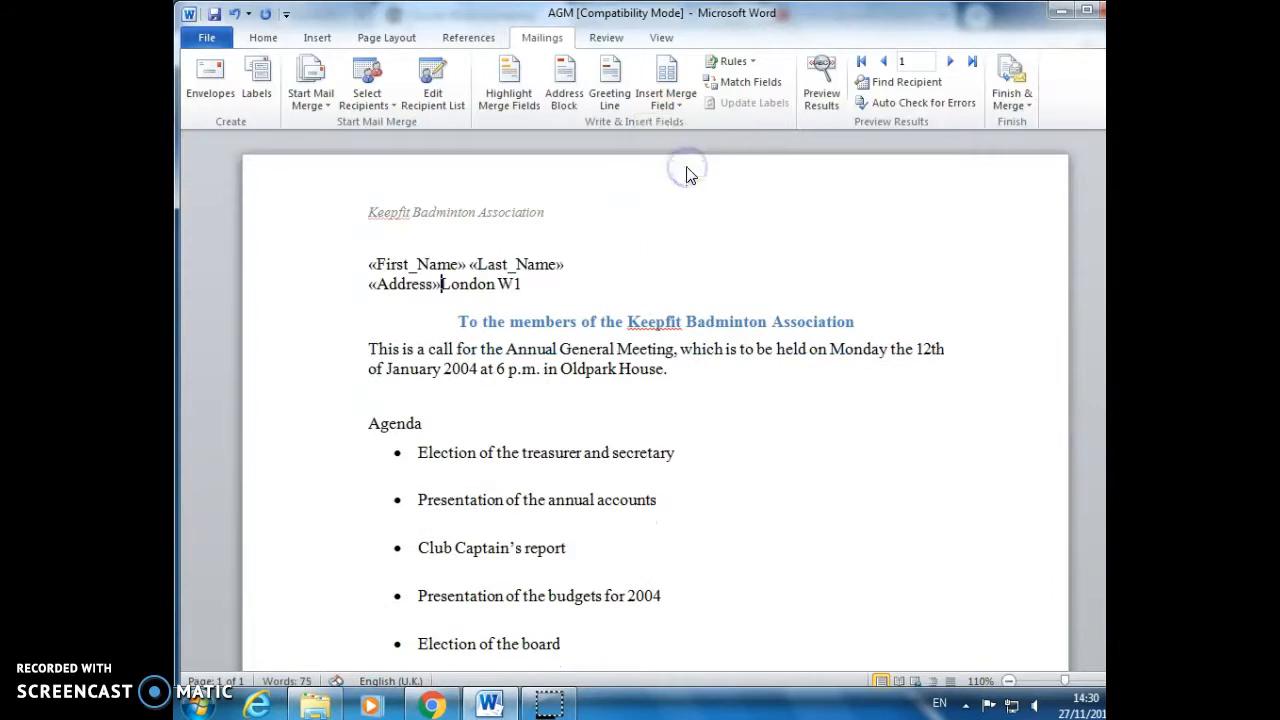
pyautogui.press('Return')
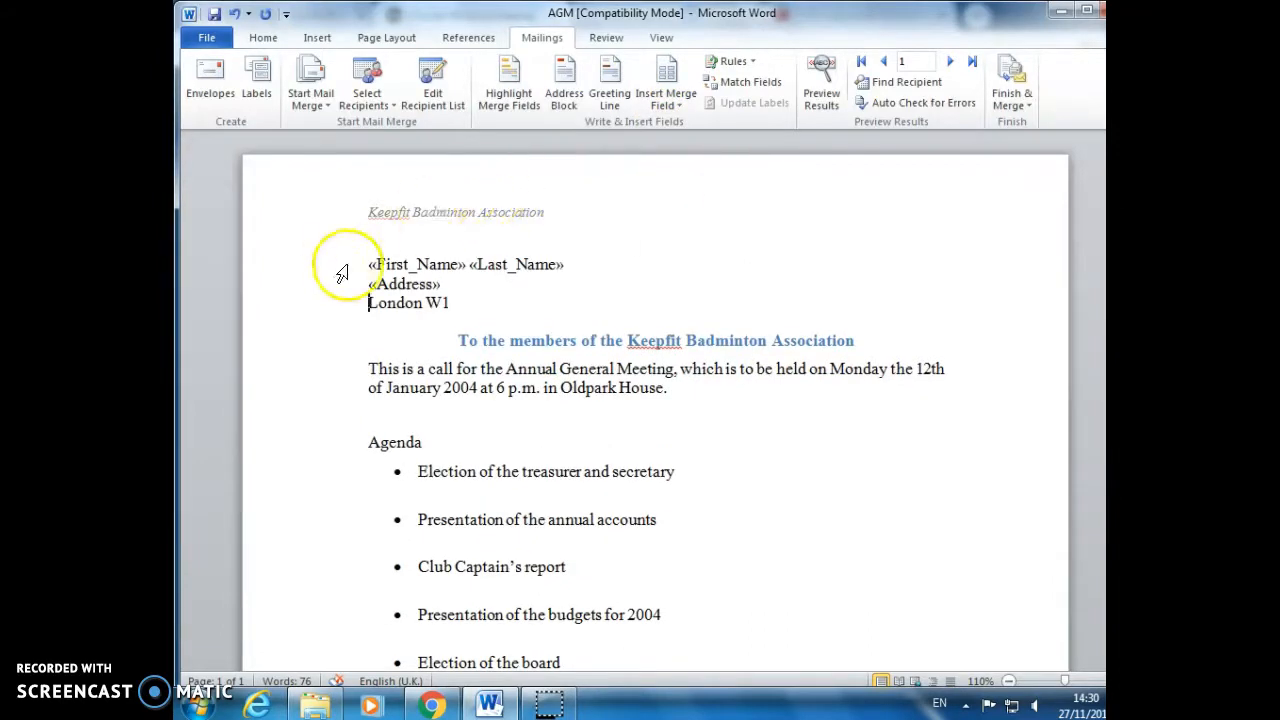
# Replace the city line with the City and Post_Code merge fields separated by a space, and add a blank line below
pyautogui.moveTo(364, 302); pyautogui.dragTo(458, 302)
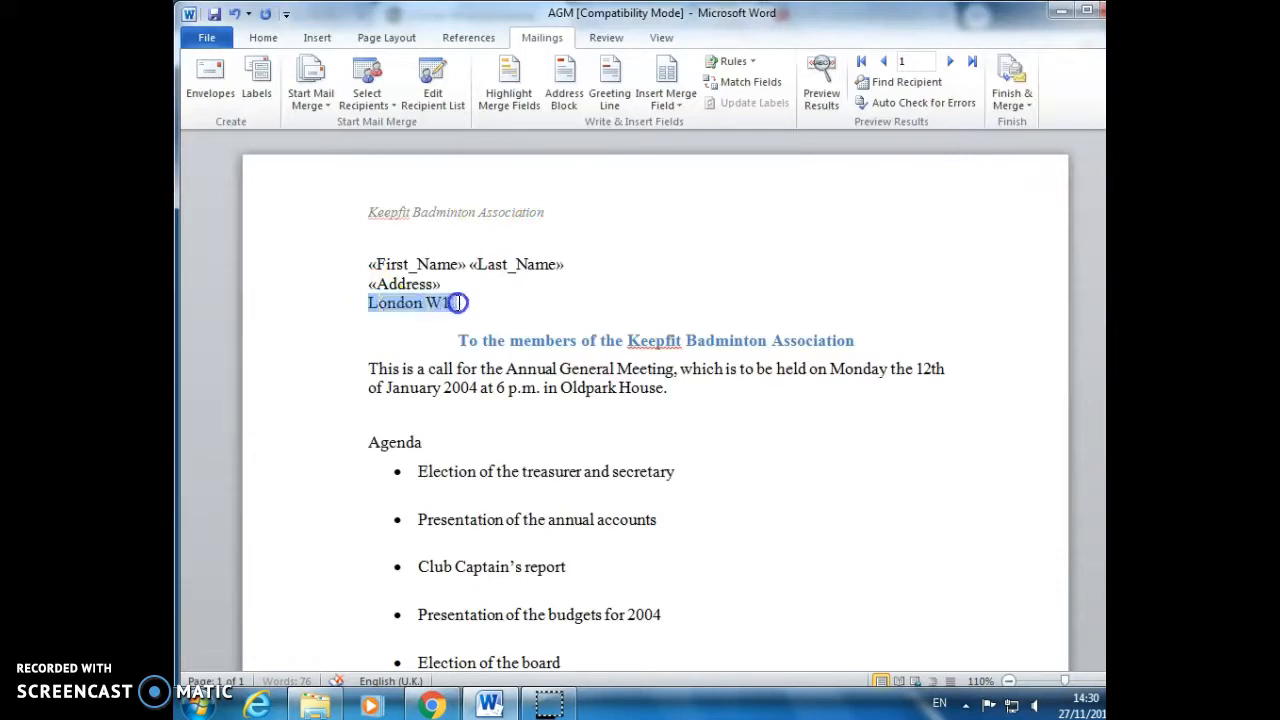
pyautogui.click(672, 104)
pyautogui.click(683, 188)
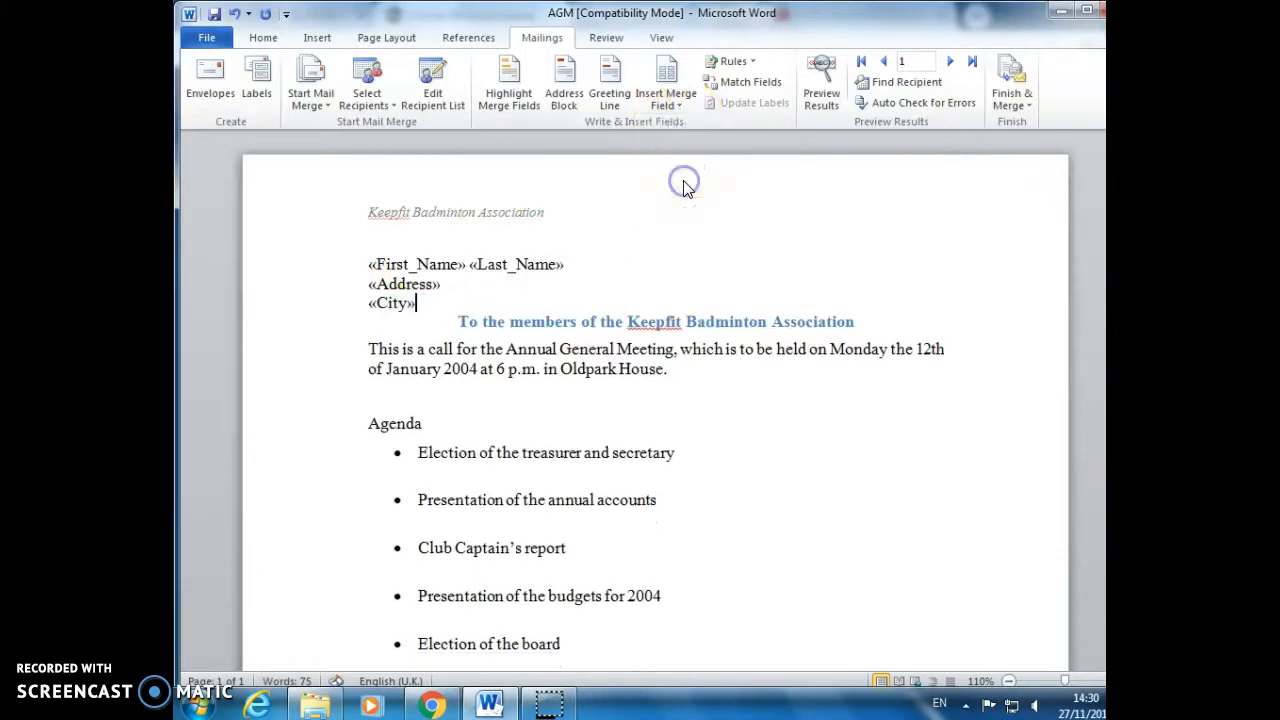
pyautogui.click(684, 108)
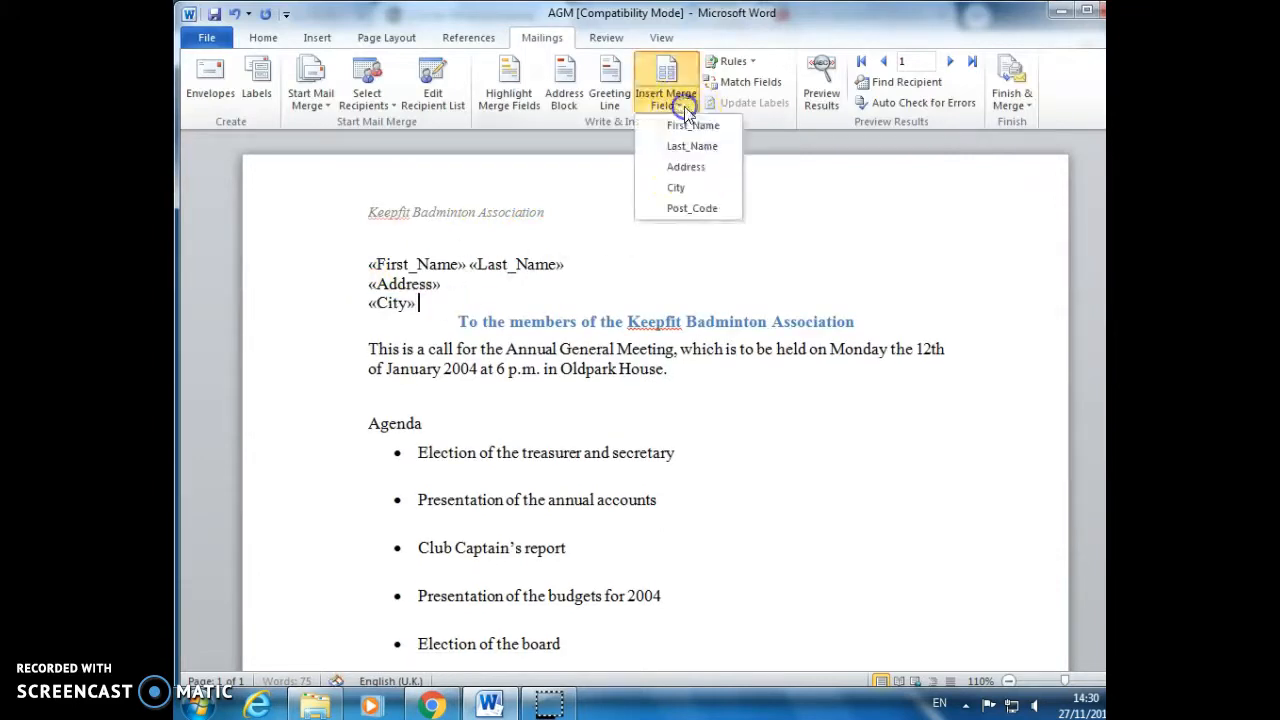
pyautogui.click(700, 209)
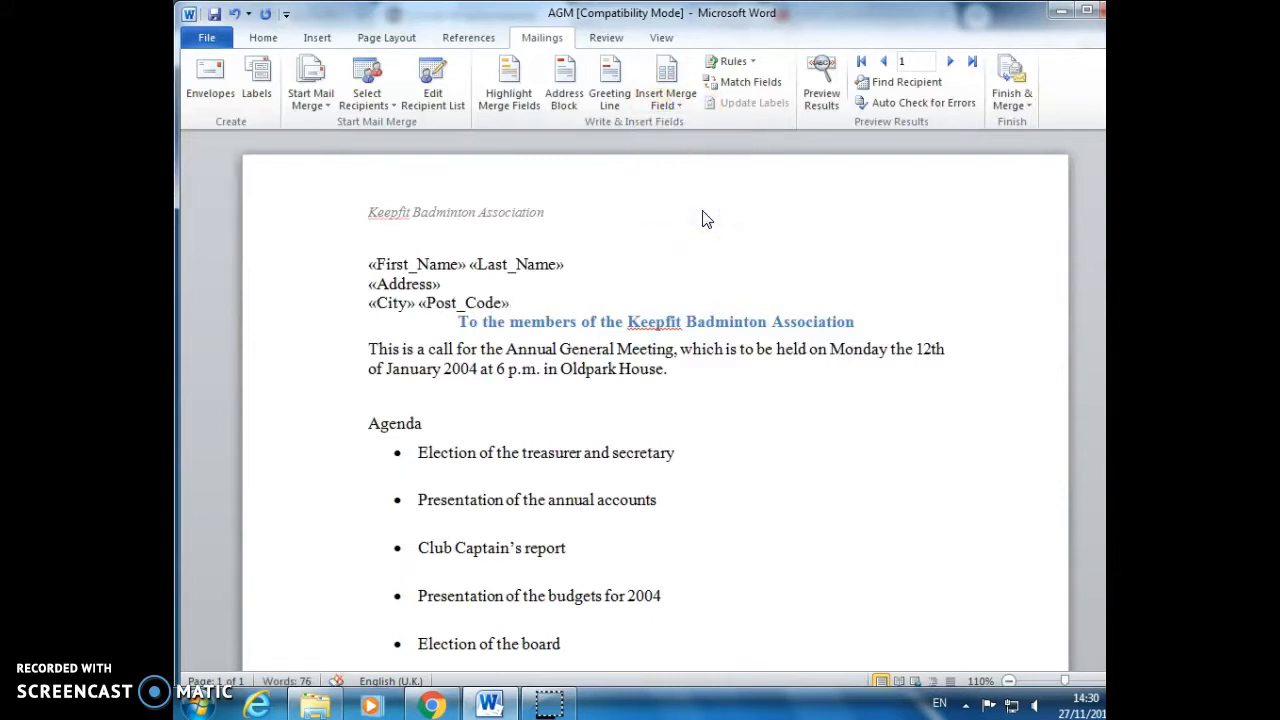
pyautogui.press('Return')
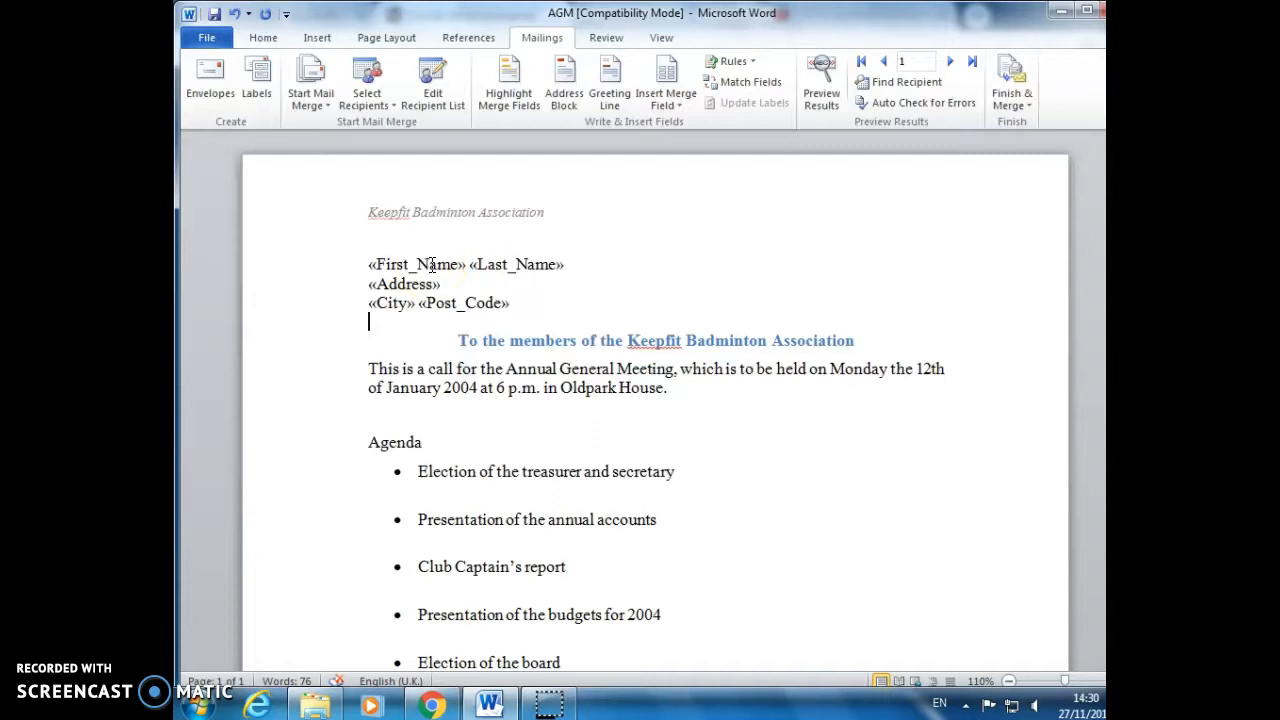
# Preview the merged letter and step through the recipients from record 1 to record 5
pyautogui.click(821, 88)
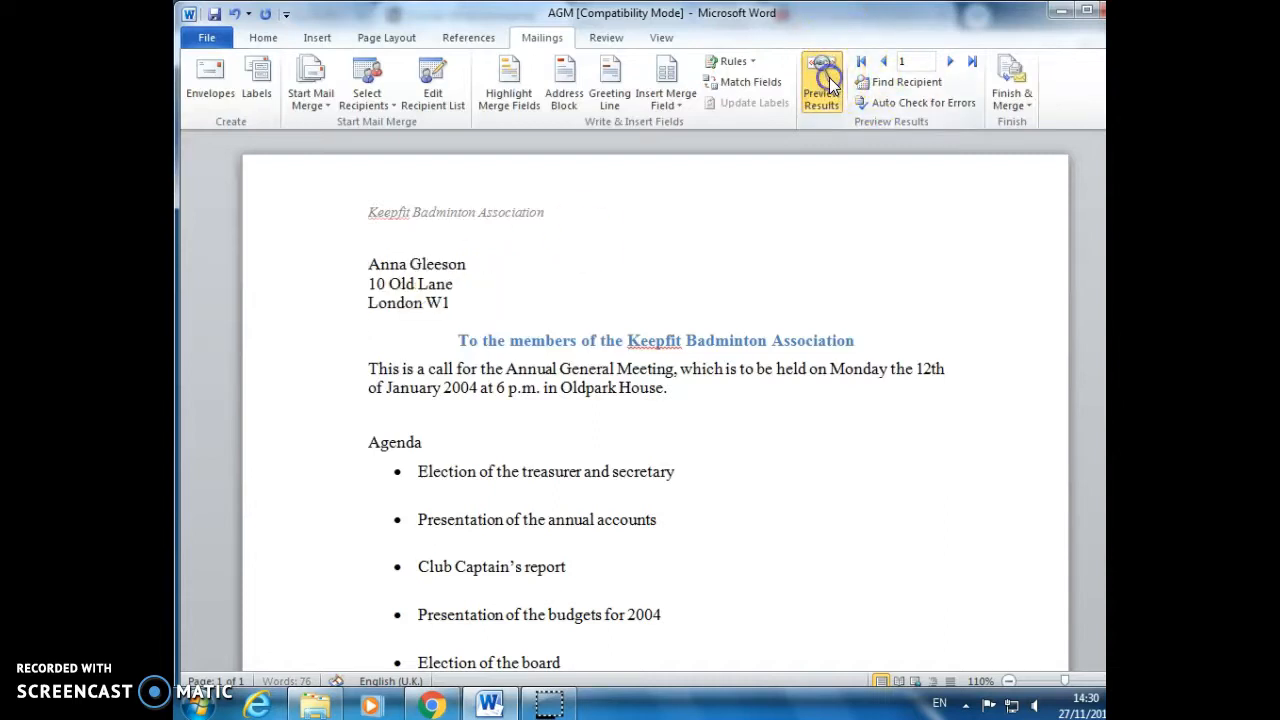
pyautogui.click(955, 68)
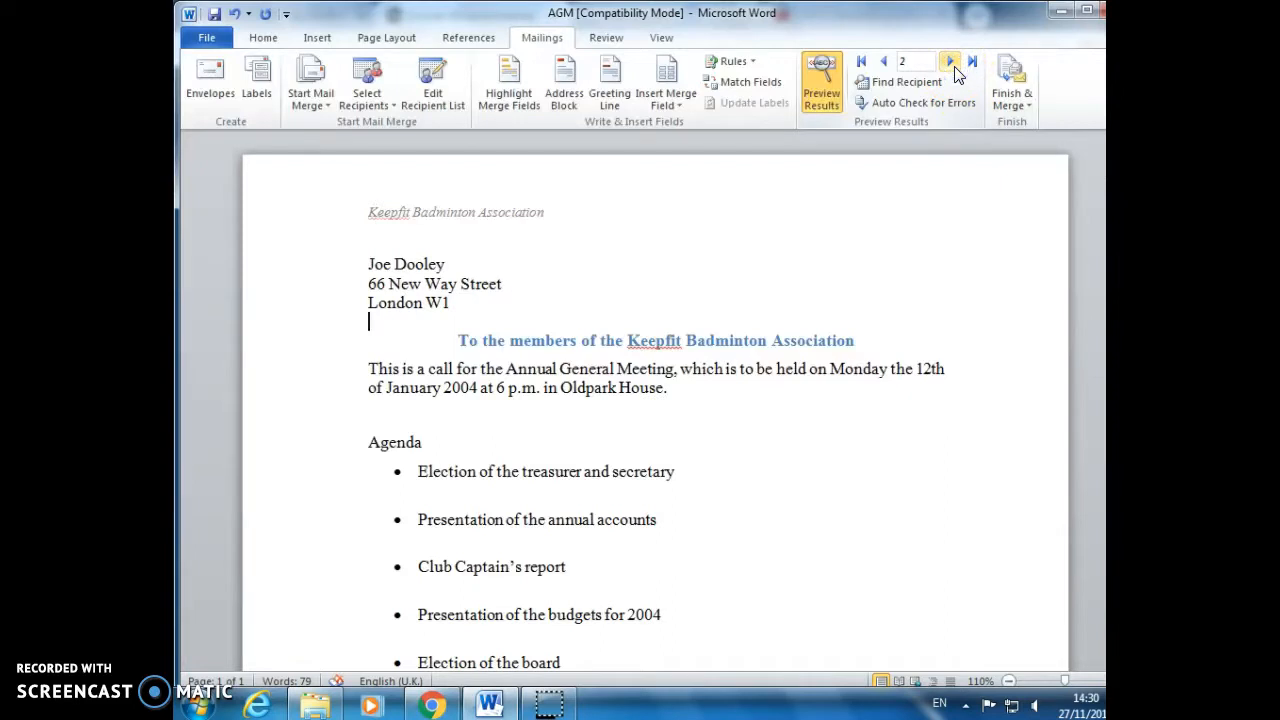
pyautogui.click(951, 64)
pyautogui.click(954, 66)
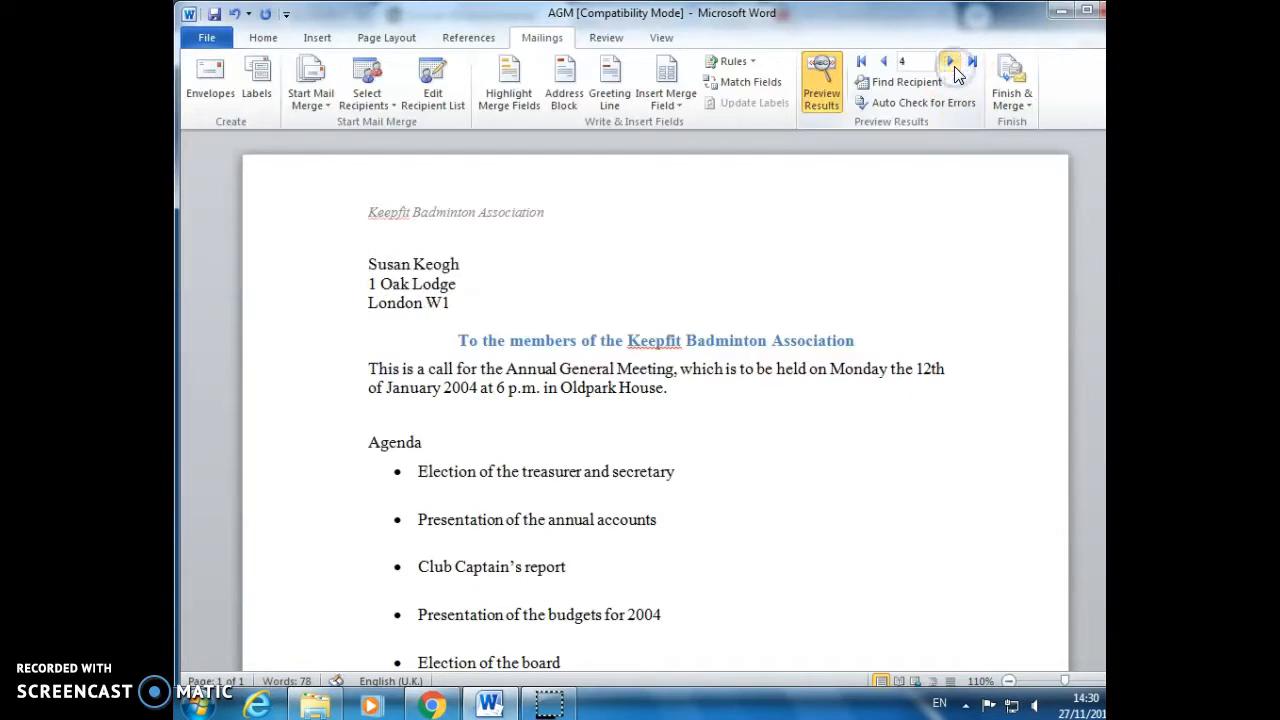
pyautogui.click(954, 66)
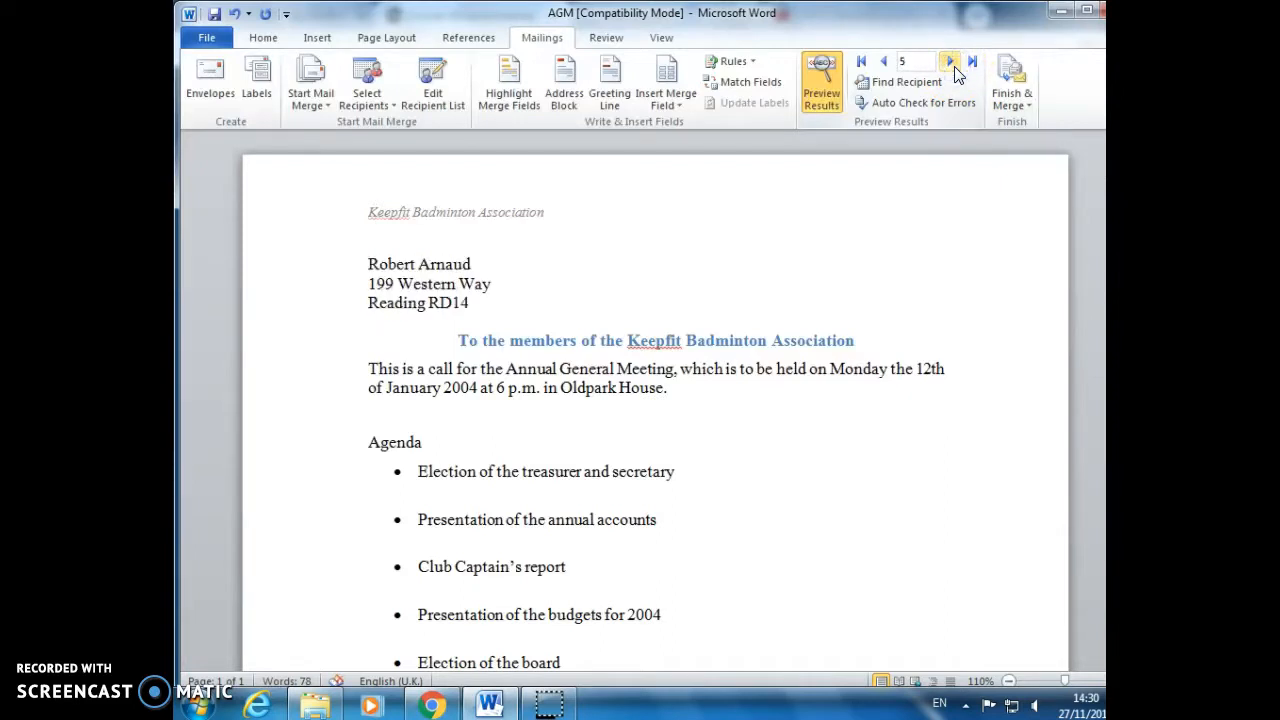
# Advance the letter preview to record 6 and merge all records into a new document of individual letters
pyautogui.click(954, 66)
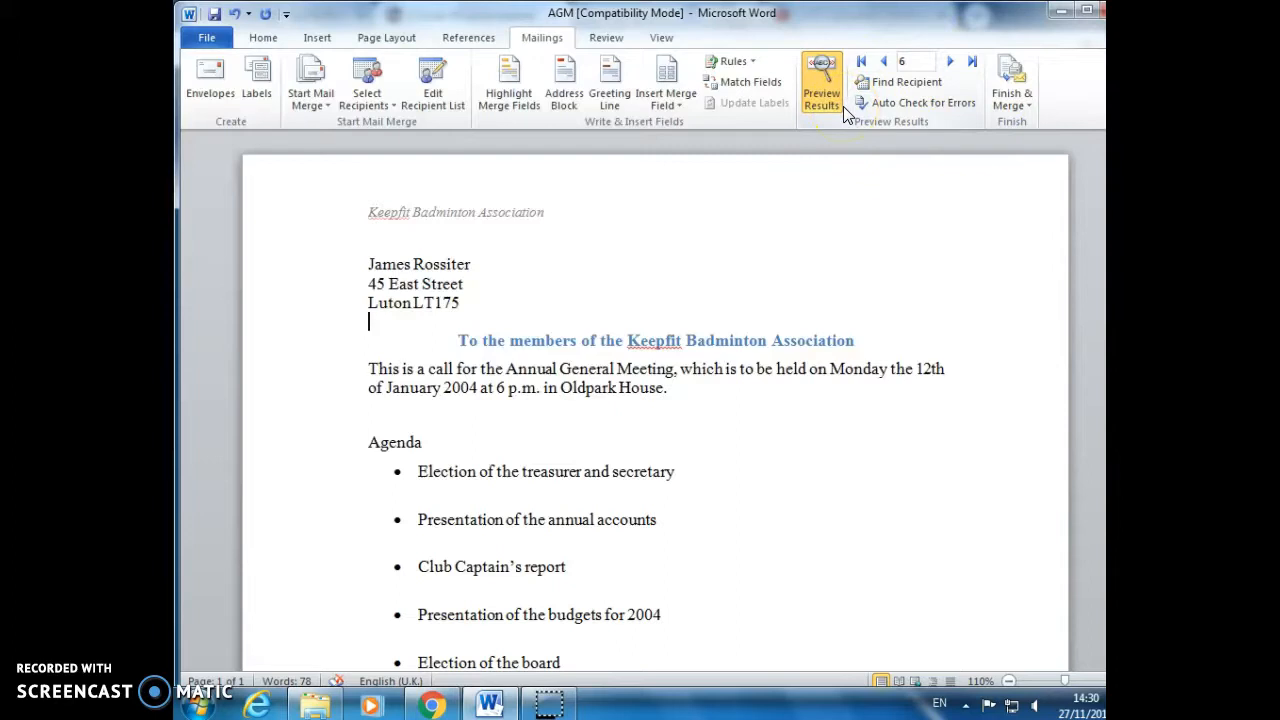
pyautogui.click(1020, 104)
pyautogui.click(1023, 128)
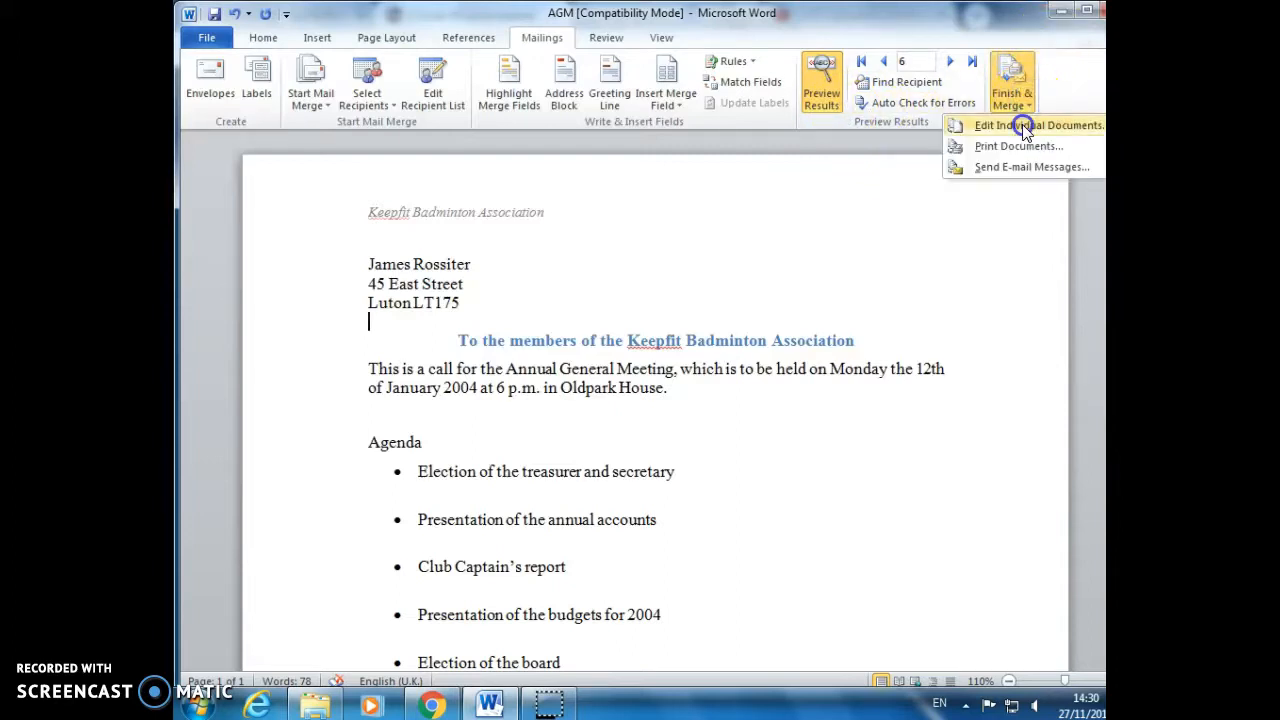
pyautogui.click(652, 391)
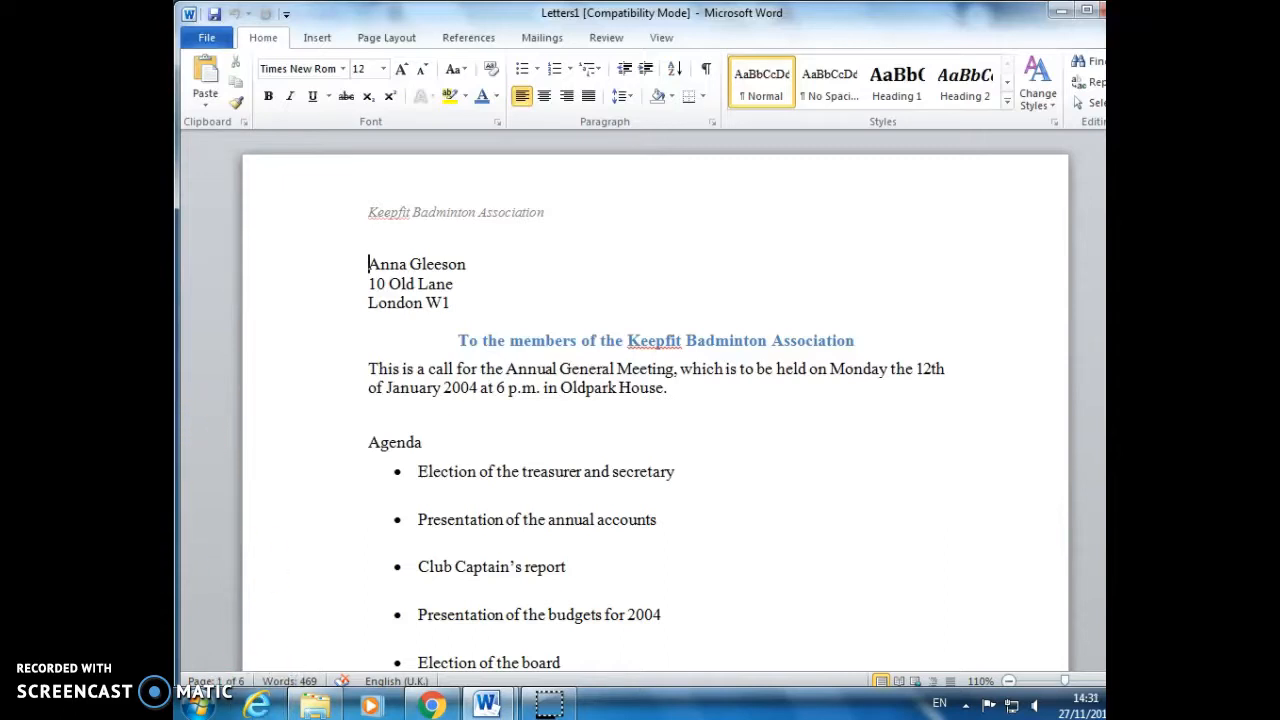
# Save the merged letters on the Desktop as merged31 in Word Document format, accepting the conversion to the new file format
pyautogui.click(205, 40)
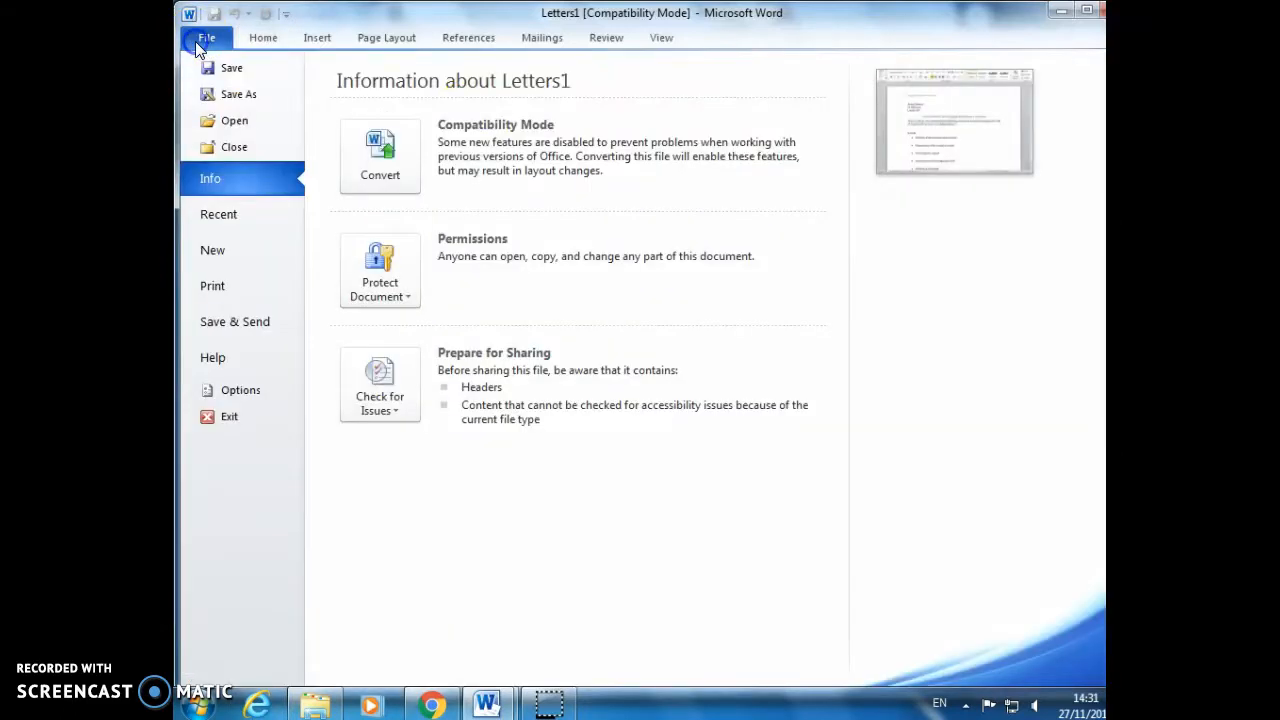
pyautogui.click(225, 94)
pyautogui.write('merged31')
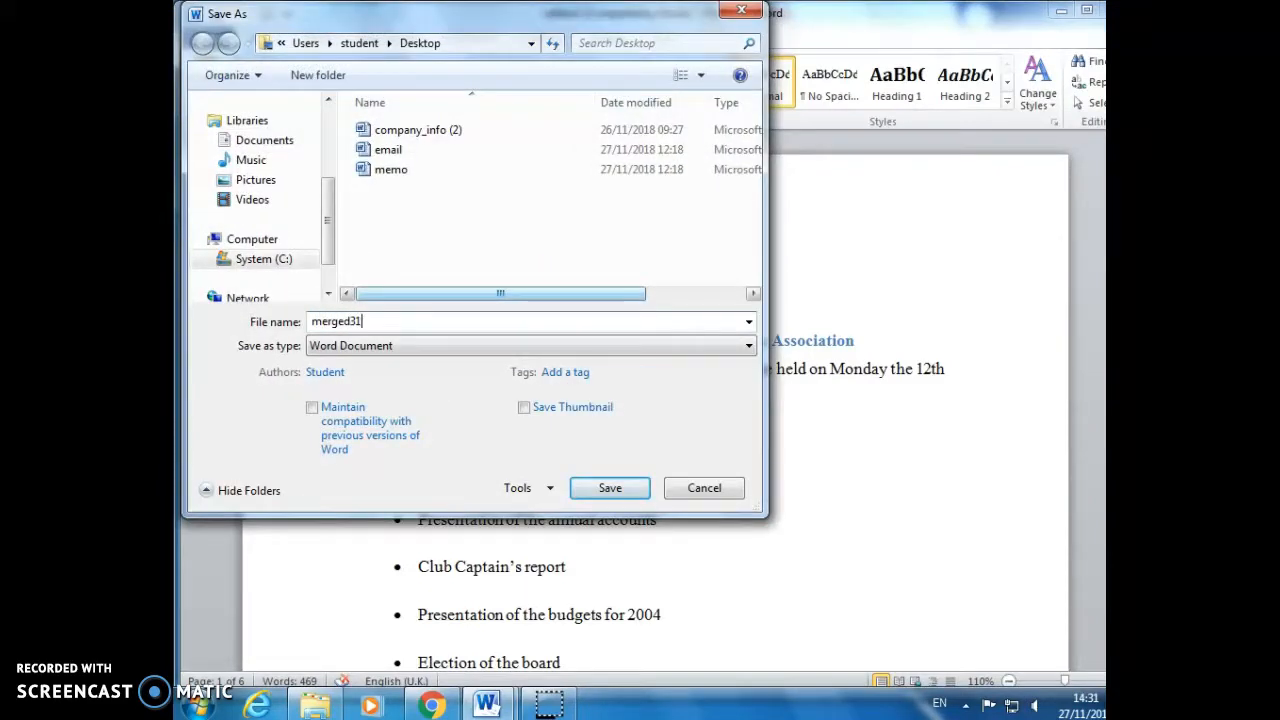
pyautogui.moveTo(329, 200); pyautogui.dragTo(333, 113)
pyautogui.click(255, 188)
pyautogui.click(585, 488)
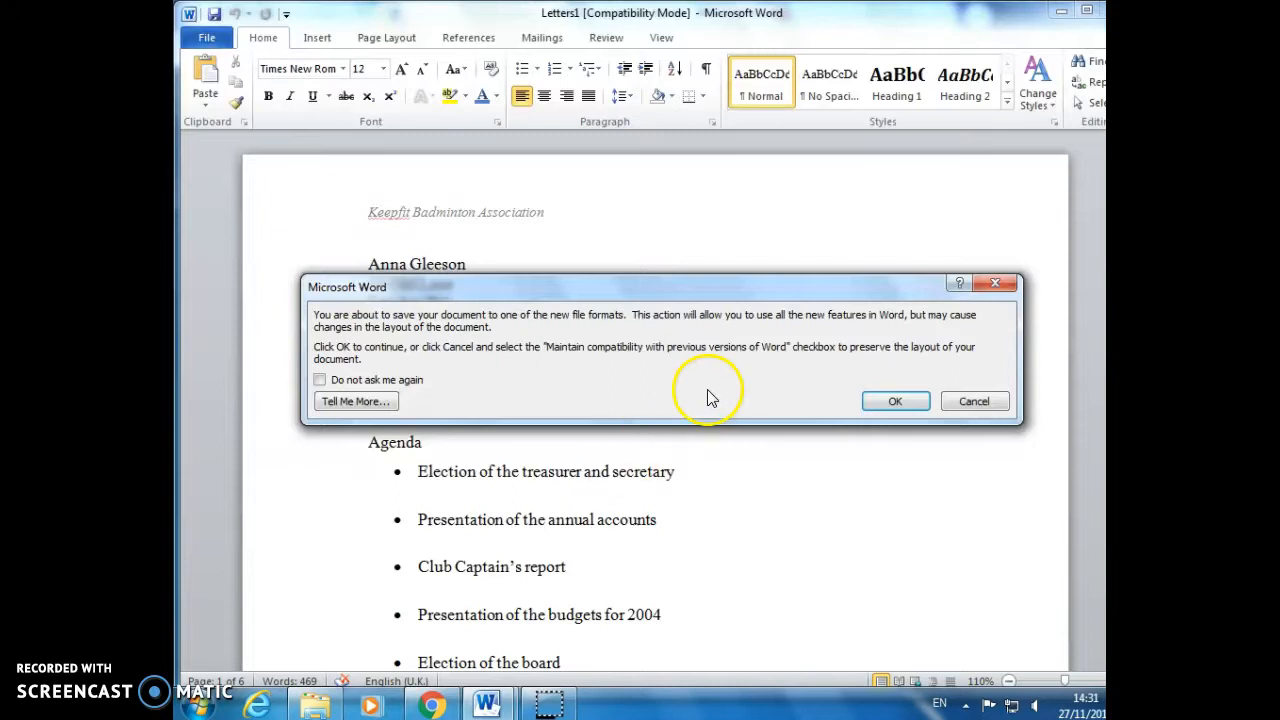
pyautogui.click(895, 403)
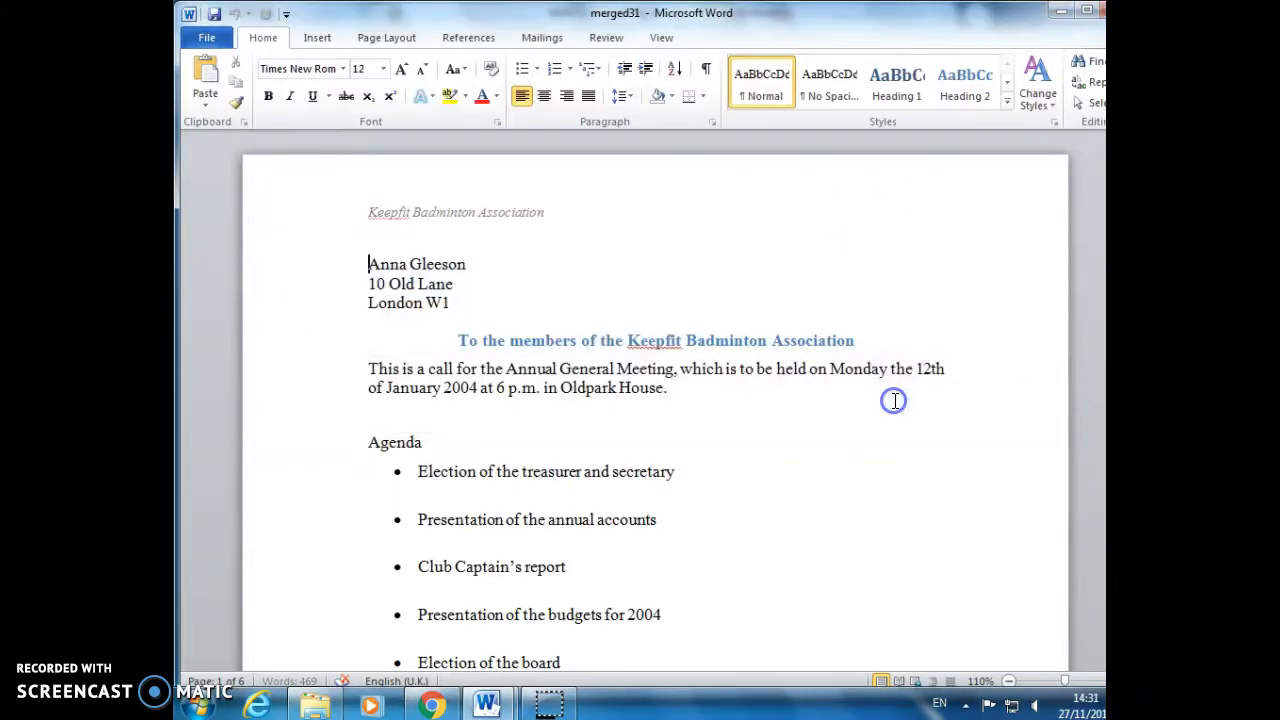
# Close merged31 and the AGM letter without saving changes to AGM, and clear the remaining windows off the desktop
pyautogui.click(1103, 10)
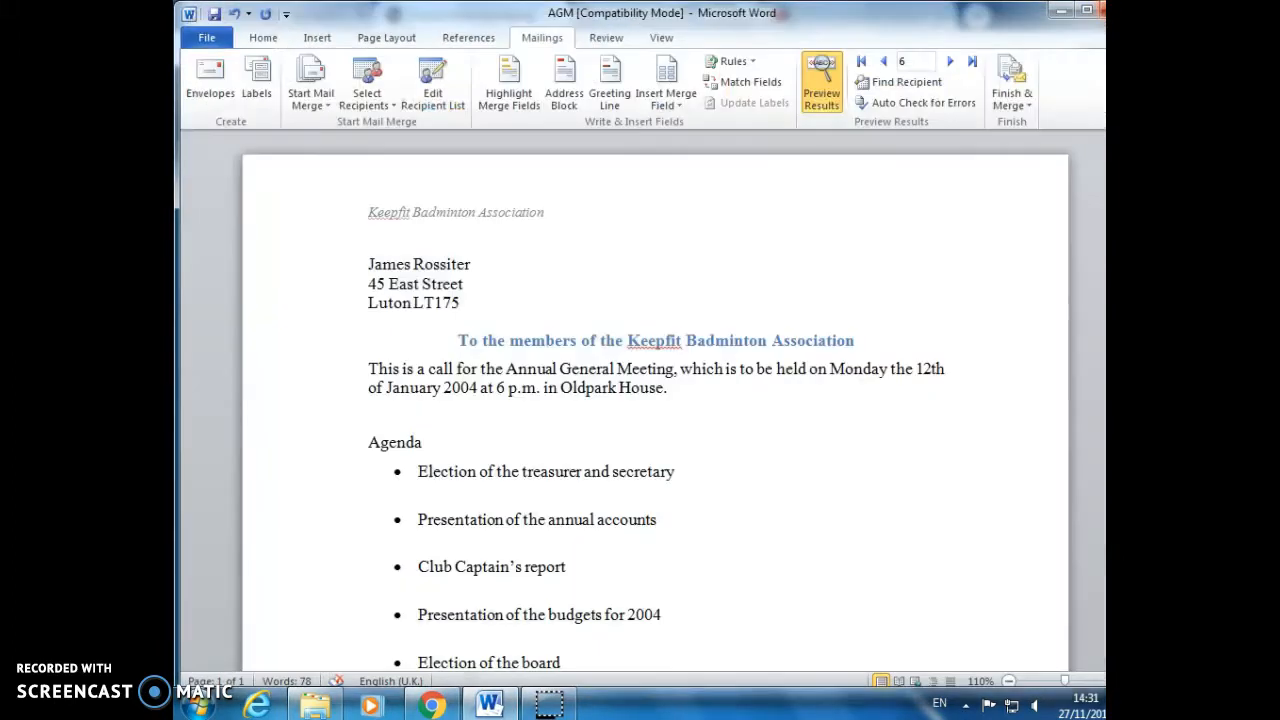
pyautogui.click(1103, 10)
pyautogui.click(652, 372)
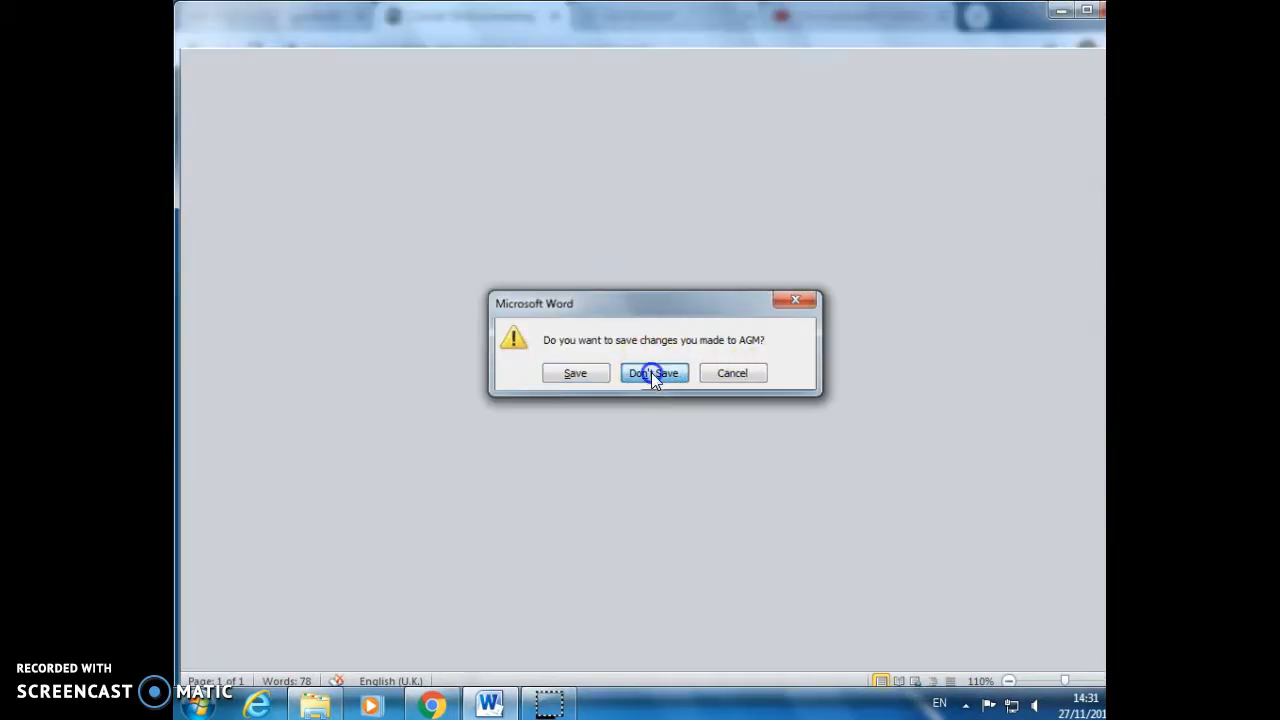
pyautogui.click(1052, 9)
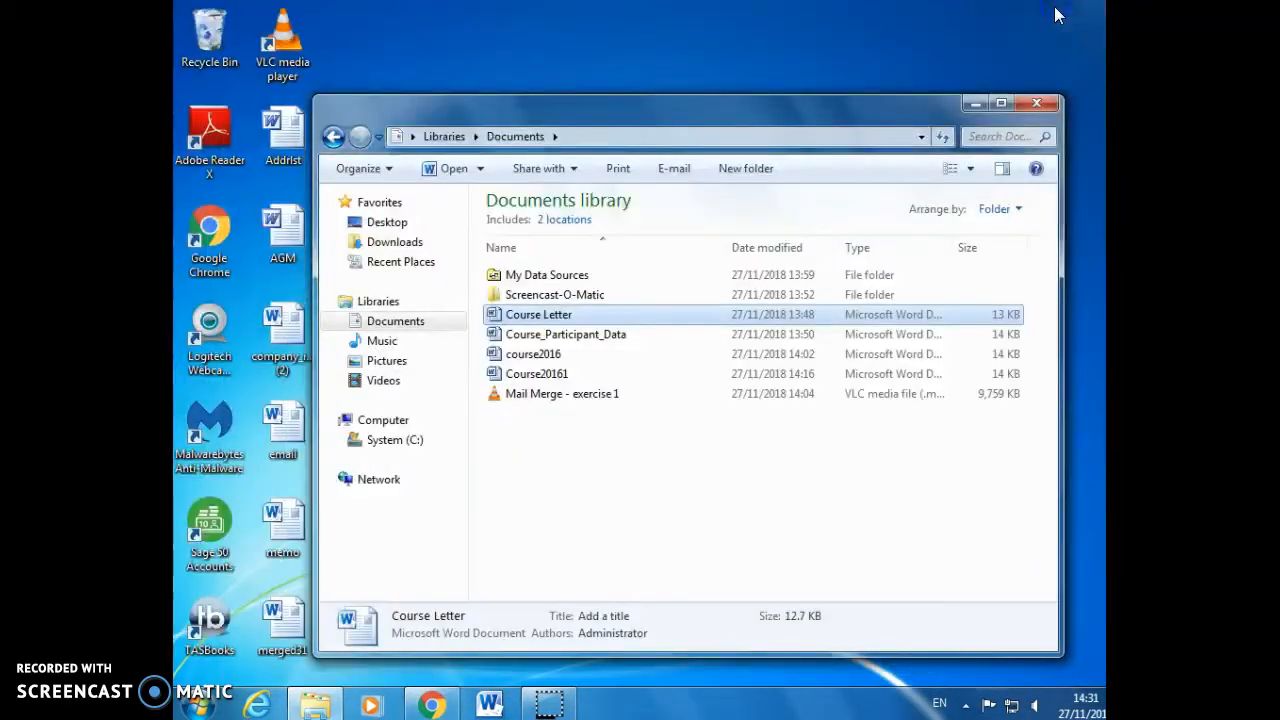
pyautogui.click(1037, 103)
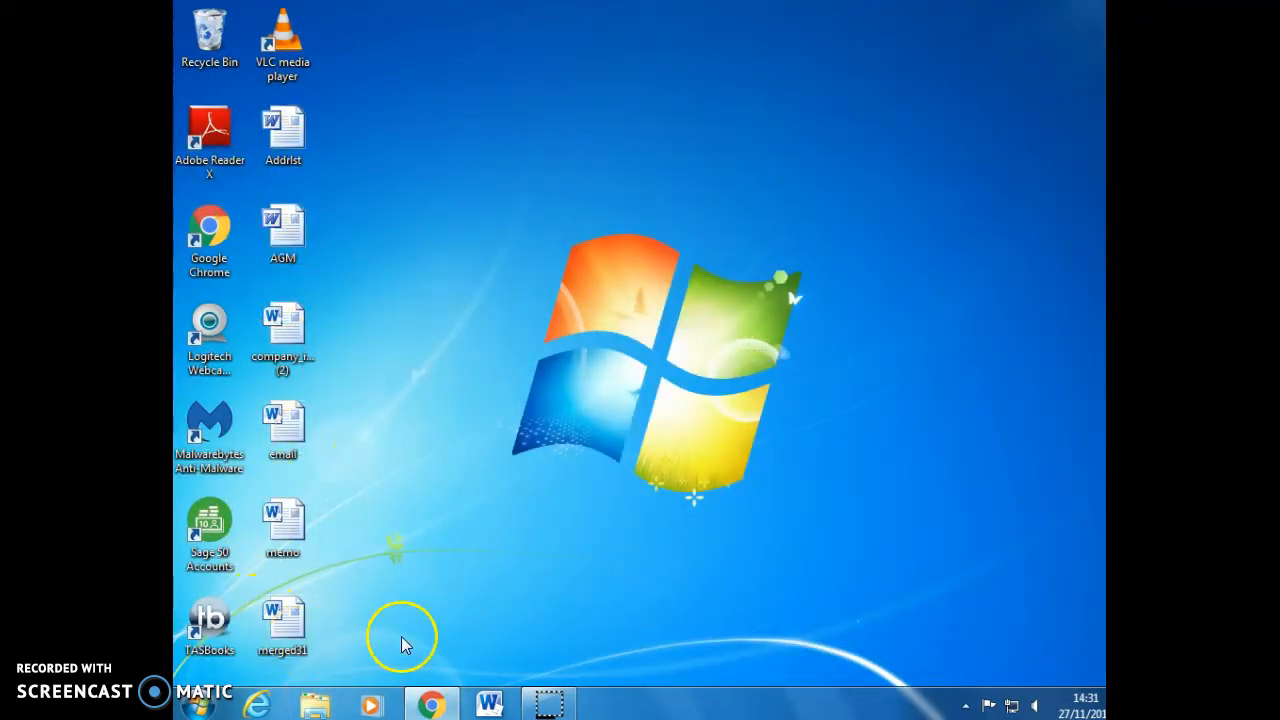
# Move the merged31 and Addrlst files side by side into the empty area of the desktop
pyautogui.doubleClick(297, 622)
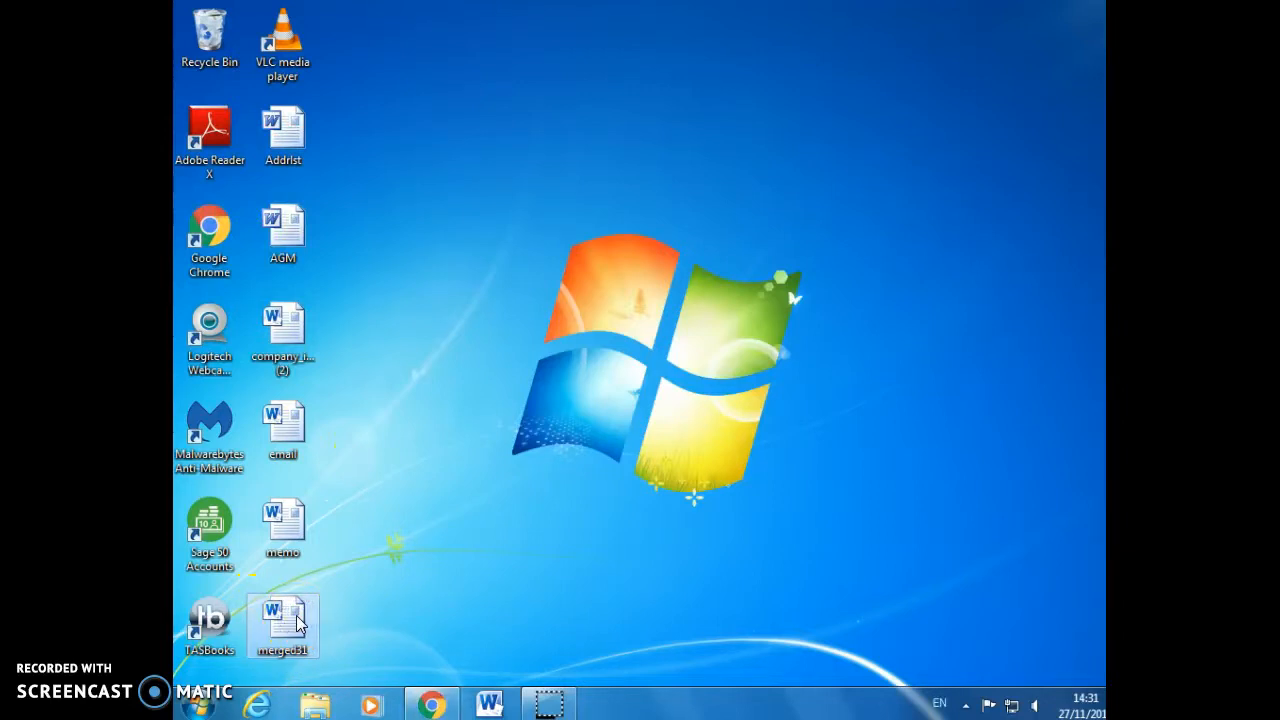
pyautogui.moveTo(297, 622); pyautogui.dragTo(466, 357)
pyautogui.click(433, 310)
pyautogui.moveTo(281, 127); pyautogui.dragTo(500, 333)
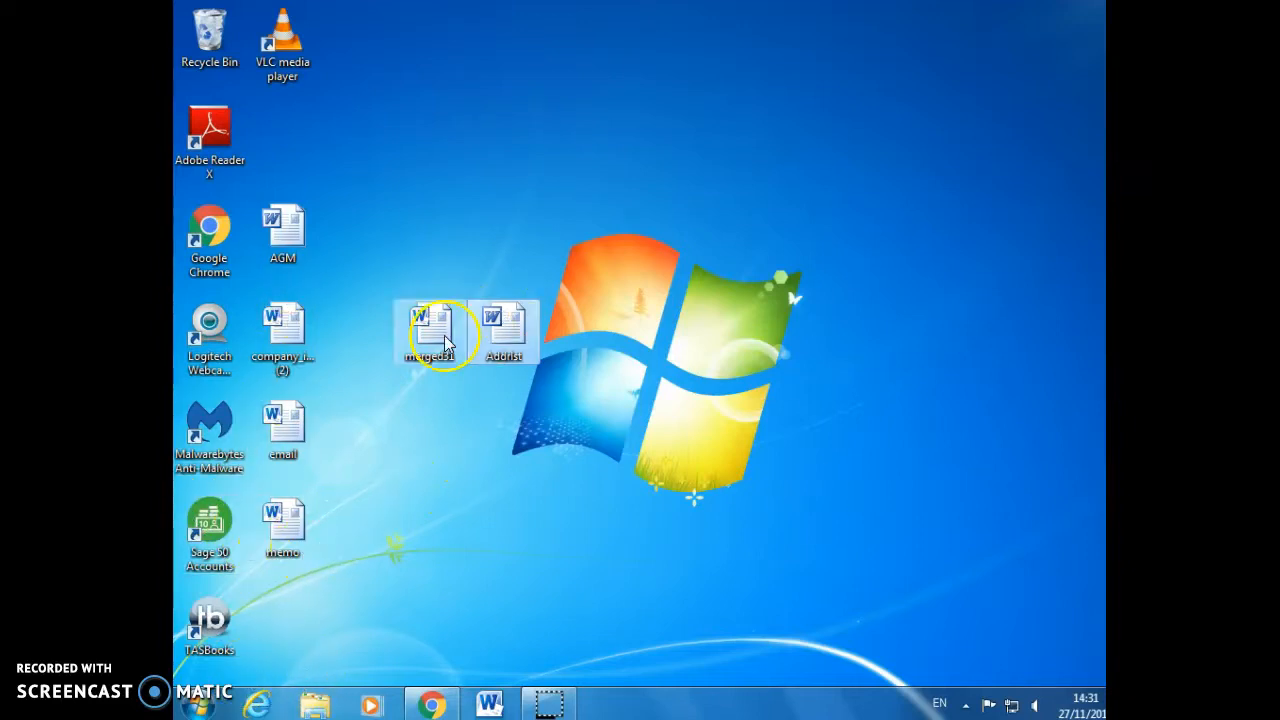
# Open the AGM document from the desktop to check the original letter, and close it again
pyautogui.doubleClick(283, 226)
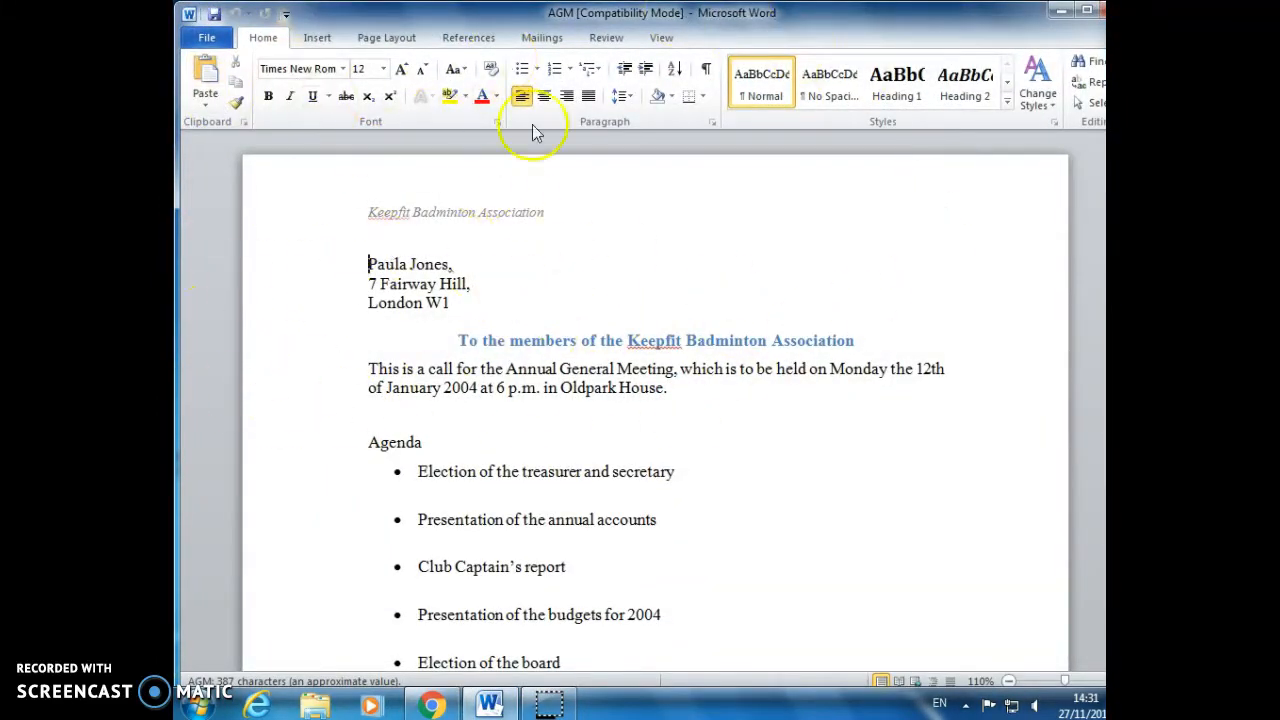
pyautogui.click(1104, 10)
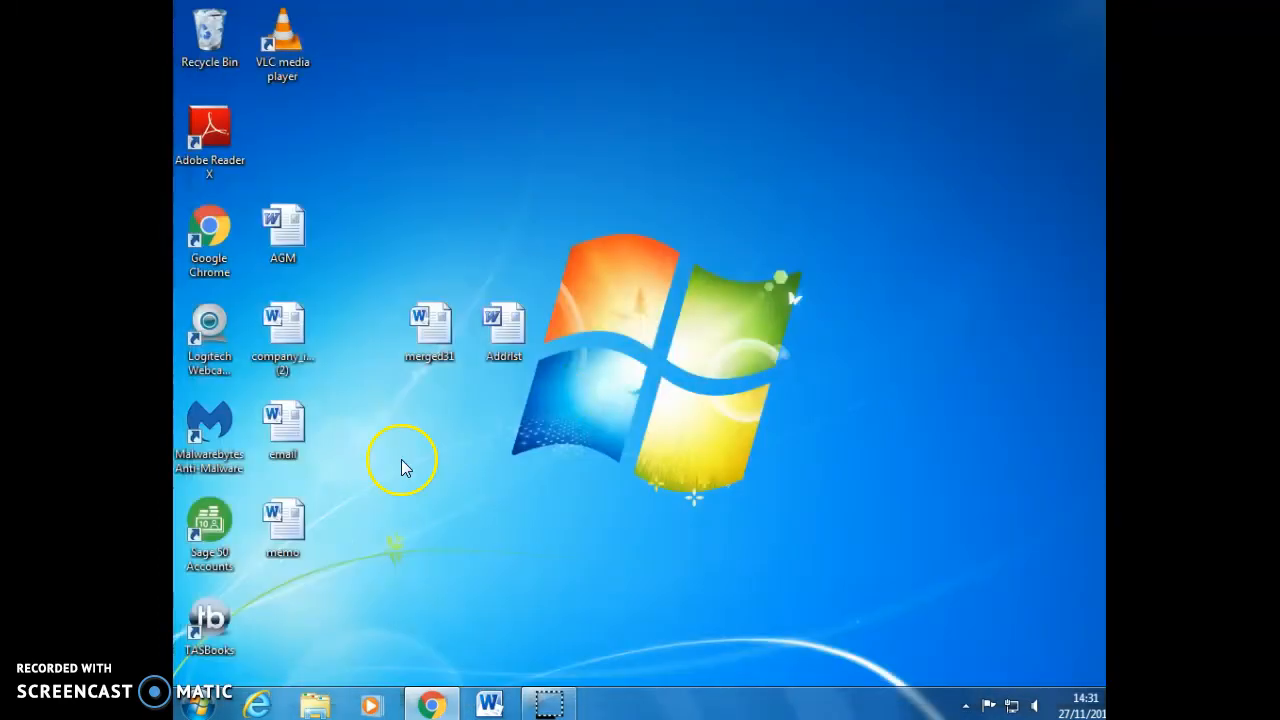
pyautogui.click(539, 493)
# Open merged31 to look through the merged letters, close it, and open the Addrlst address table
pyautogui.click(434, 334)
pyautogui.click(434, 334)
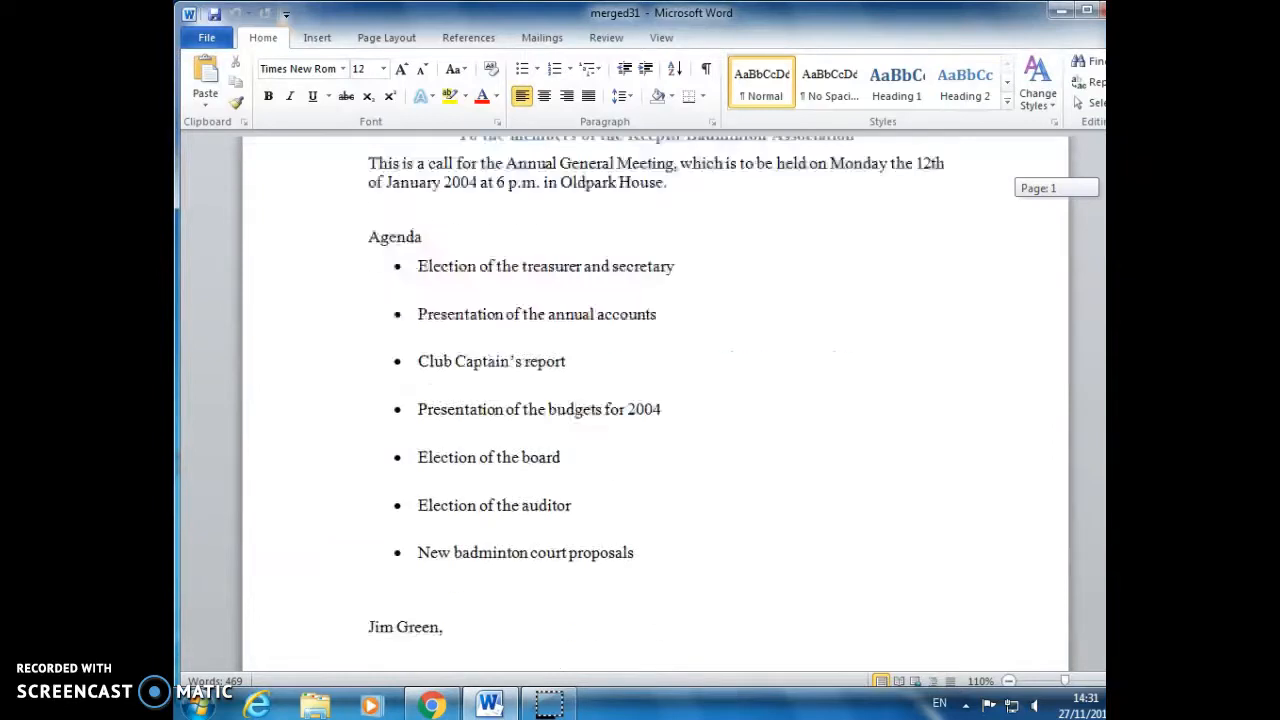
pyautogui.click(1098, 9)
pyautogui.doubleClick(500, 322)
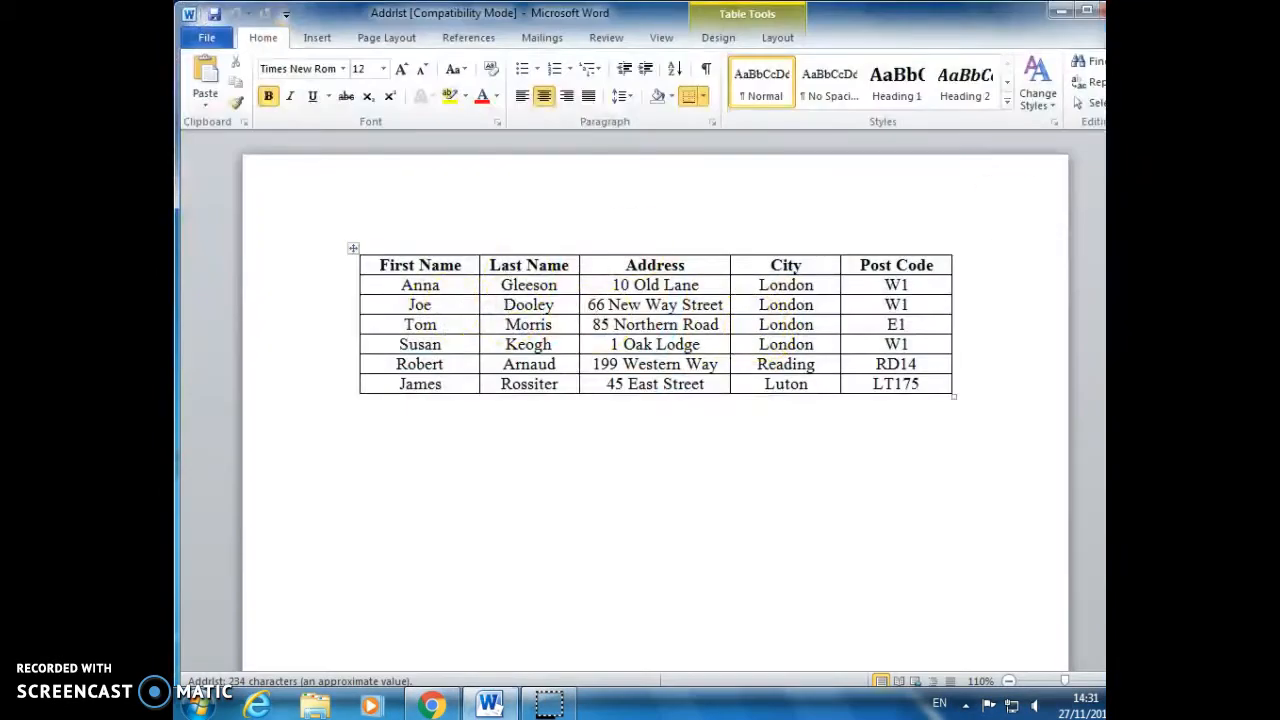